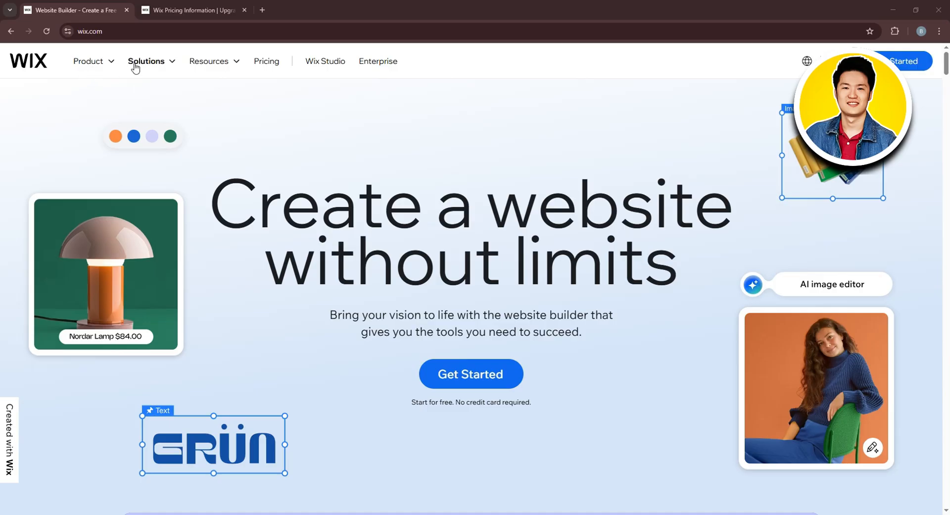
# - Review the Wix pricing page, comparing the Business Elite, Business, Core and Light plans
pyautogui.click(192, 7)
pyautogui.scroll(-4, 512, 168)
pyautogui.scroll(1, 517, 166)
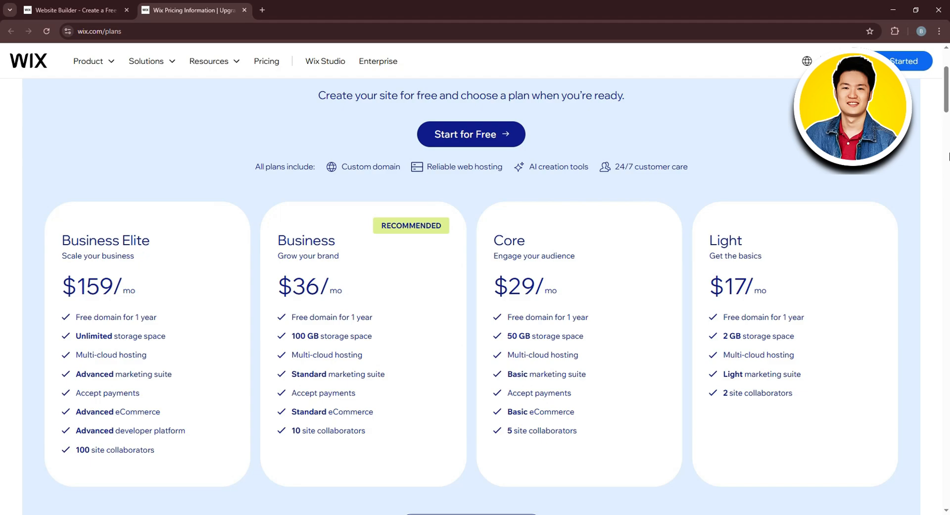
pyautogui.scroll(3, 880, 185)
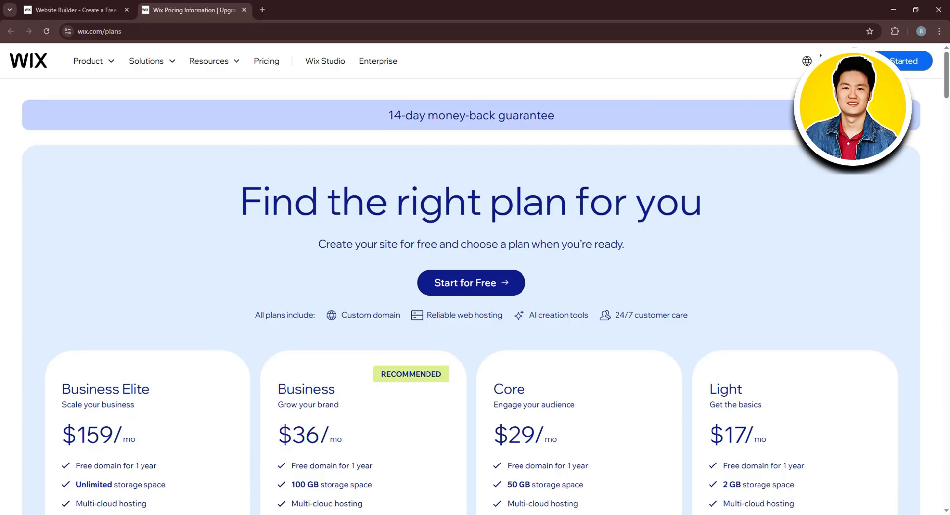
# - Start from the Wix sign-up page and log in to the account with Google
pyautogui.click(881, 63)
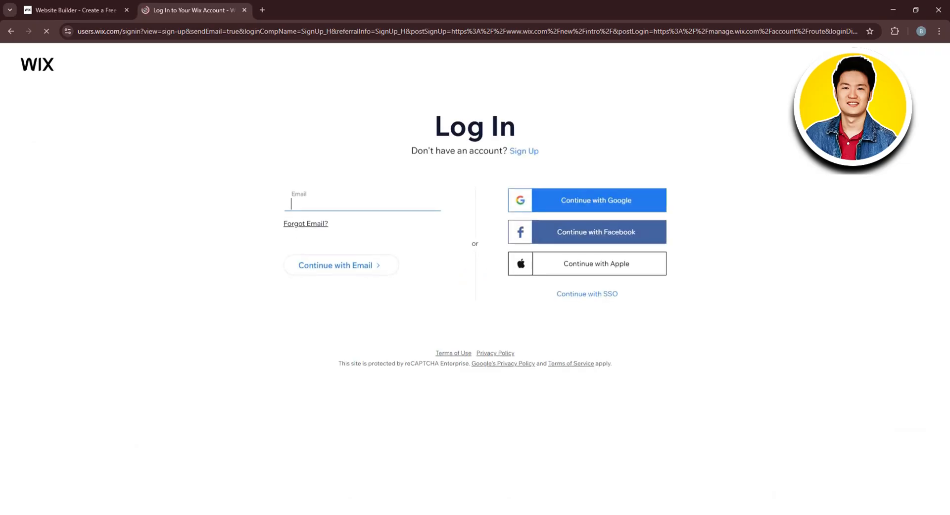
pyautogui.click(612, 199)
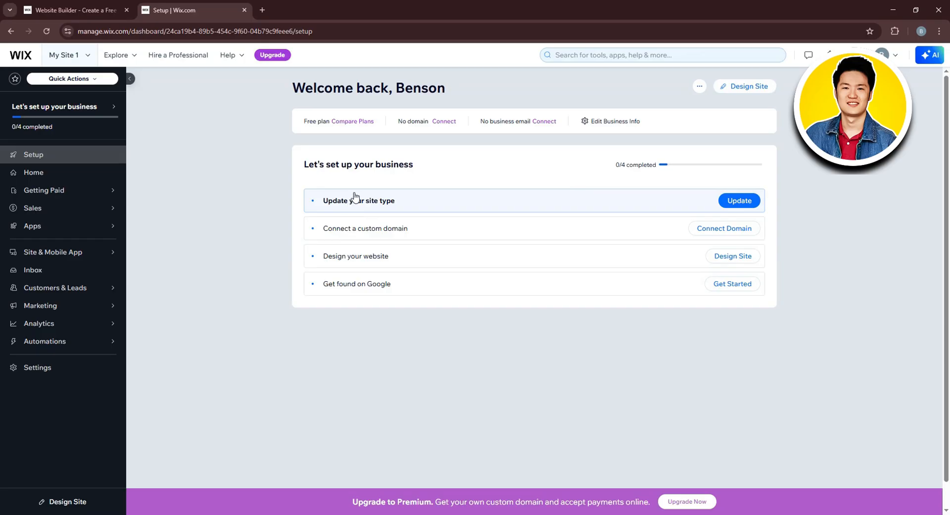
# - Start designing the site from a template and open the AI Company template for editing
pyautogui.click(752, 87)
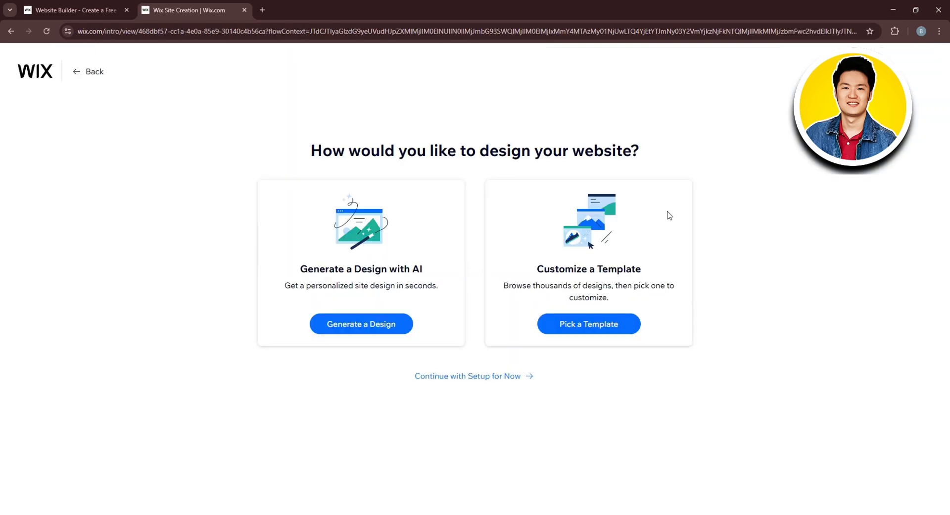
pyautogui.click(592, 324)
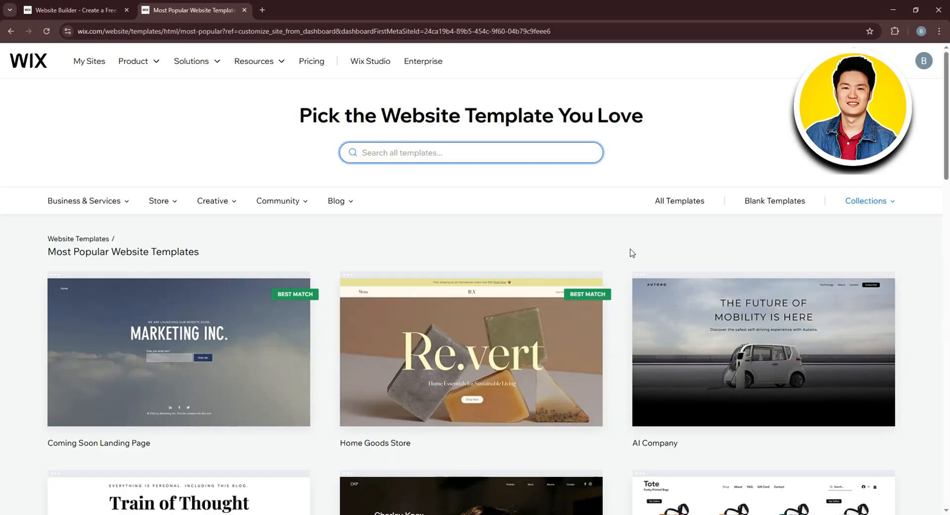
pyautogui.scroll(-1, 626, 255)
pyautogui.scroll(-1, 621, 266)
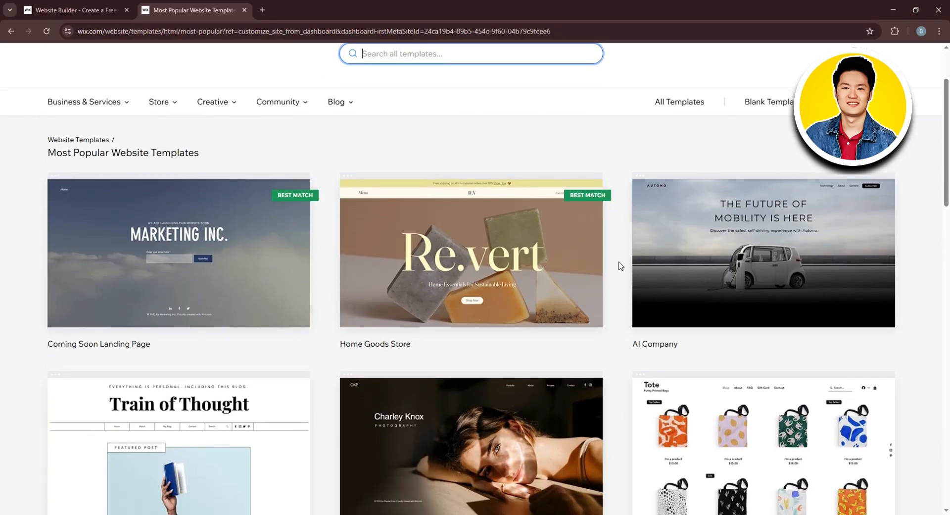
pyautogui.moveTo(765, 245)
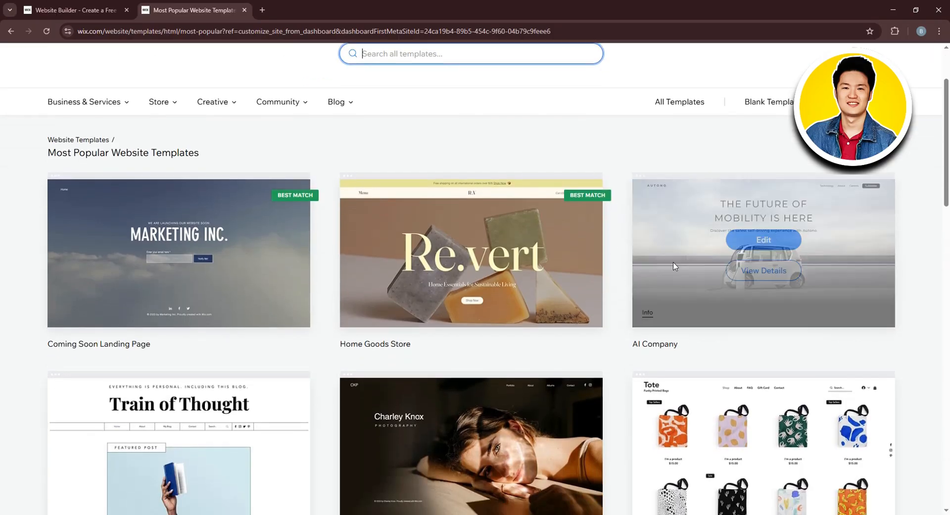
pyautogui.click(769, 241)
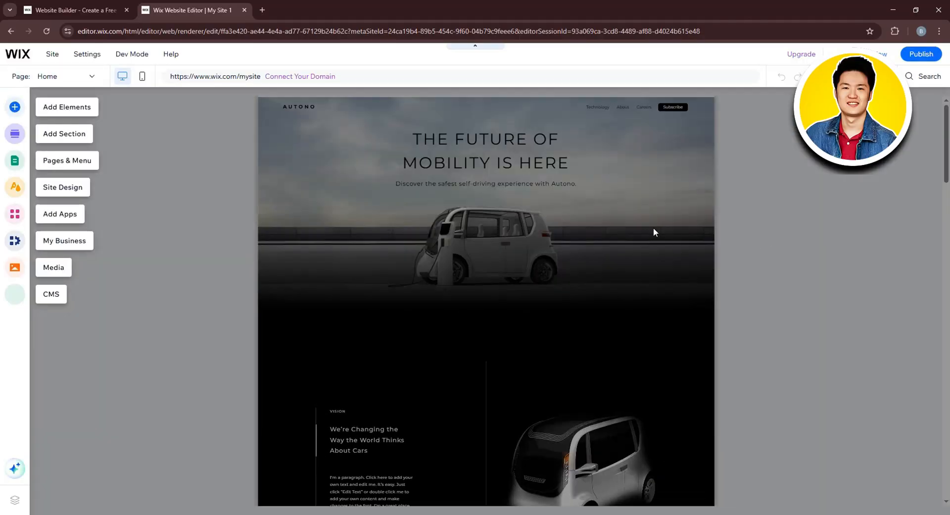
pyautogui.click(505, 246)
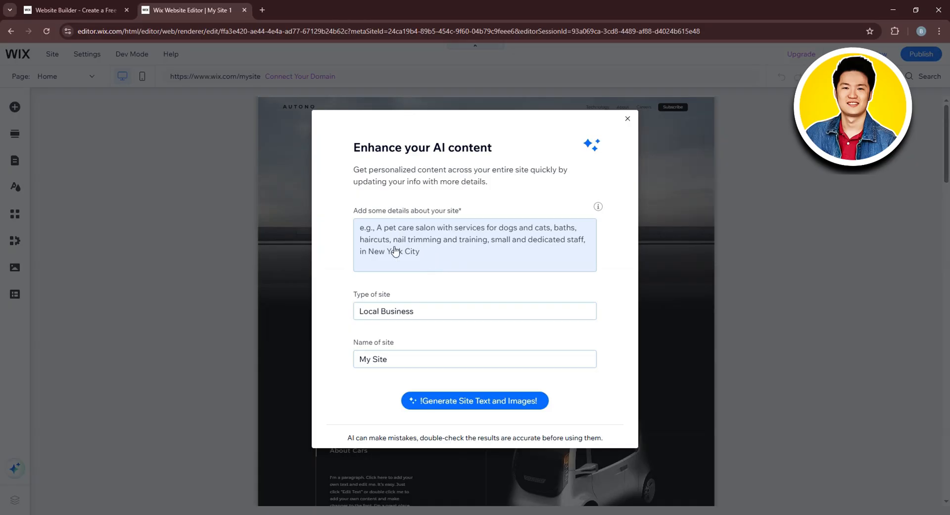
pyautogui.click(422, 314)
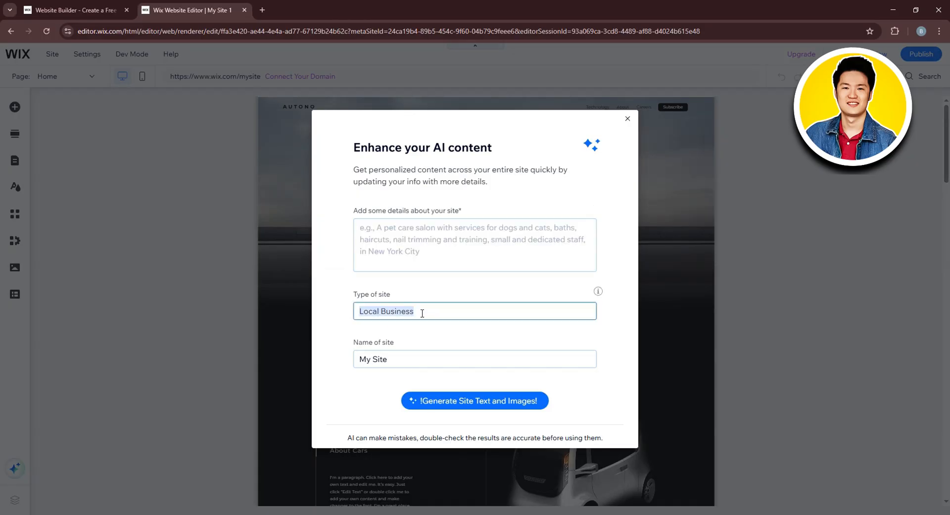
pyautogui.click(426, 313)
pyautogui.click(395, 362)
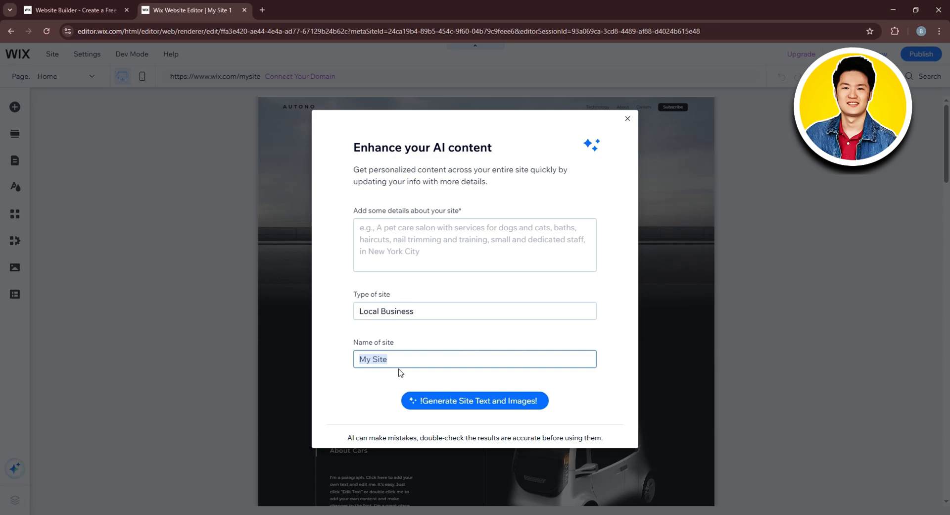
pyautogui.click(451, 389)
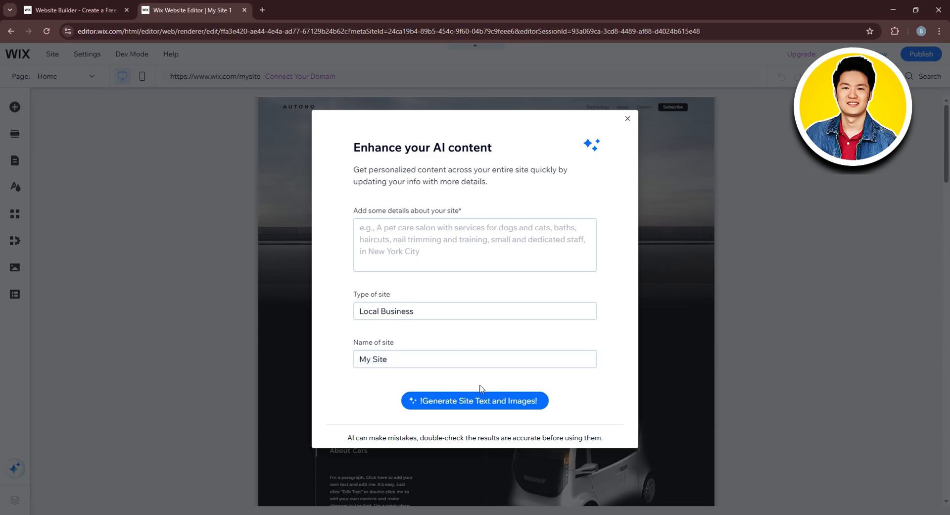
pyautogui.click(479, 402)
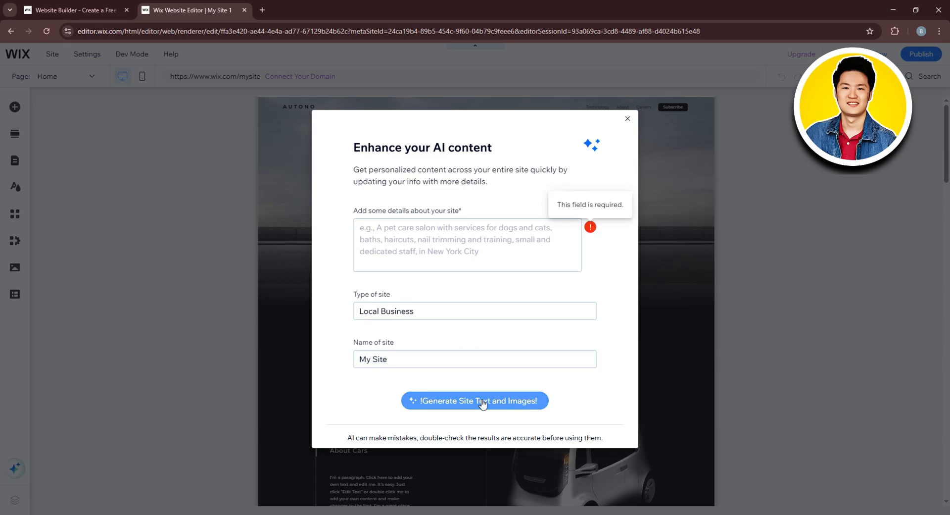
pyautogui.click(629, 118)
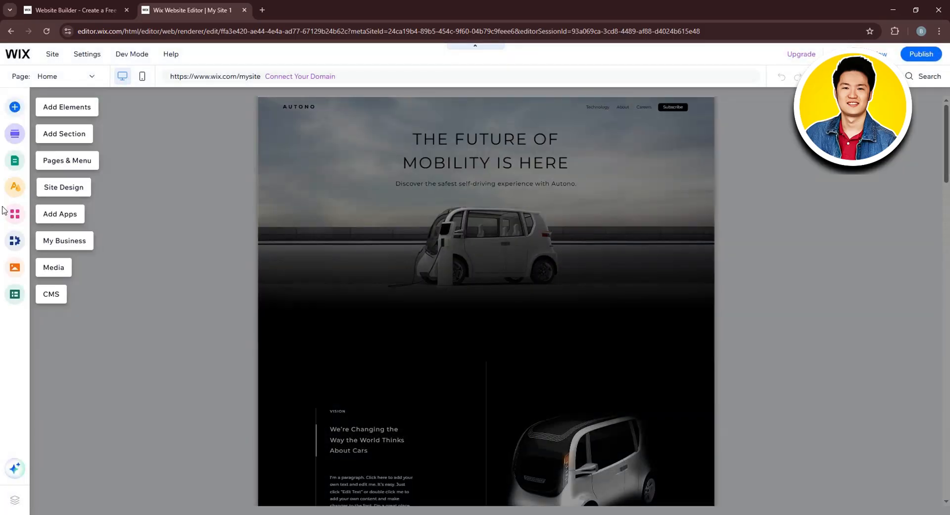
# - Search the Wix App Market for "conversion popup"
pyautogui.click(15, 214)
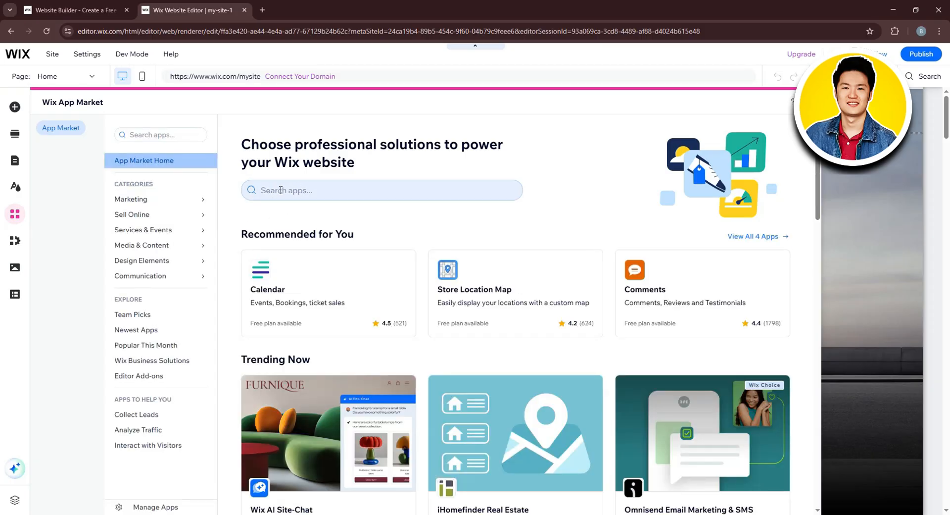
pyautogui.click(281, 190)
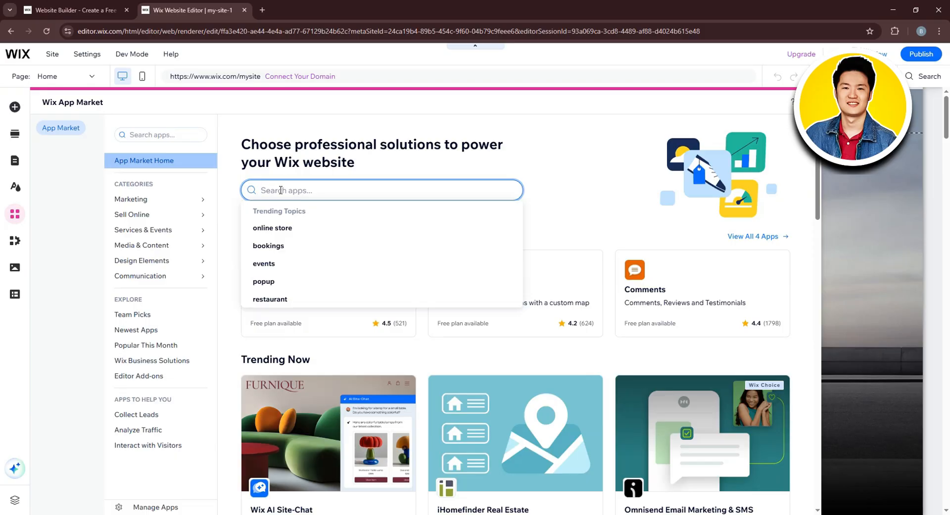
pyautogui.write('conve')
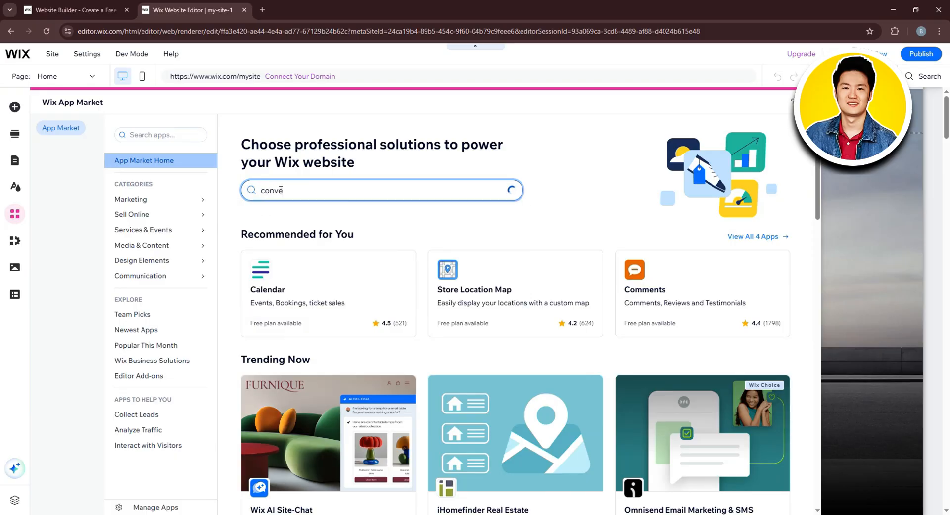
pyautogui.write('rsion ')
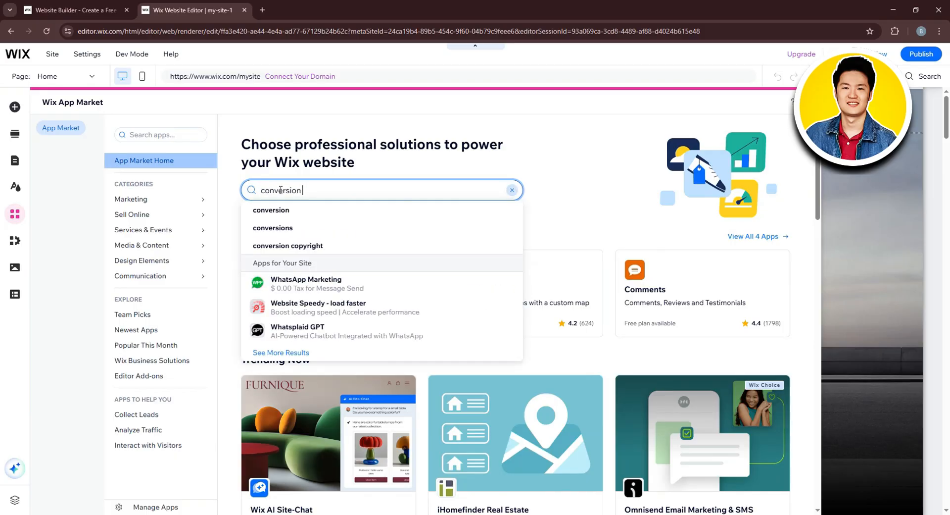
pyautogui.write('p')
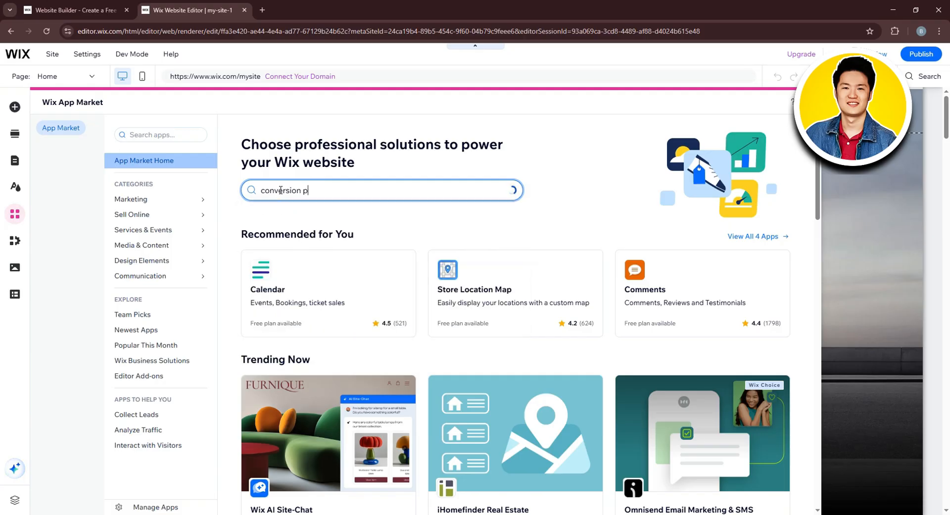
pyautogui.write('opup')
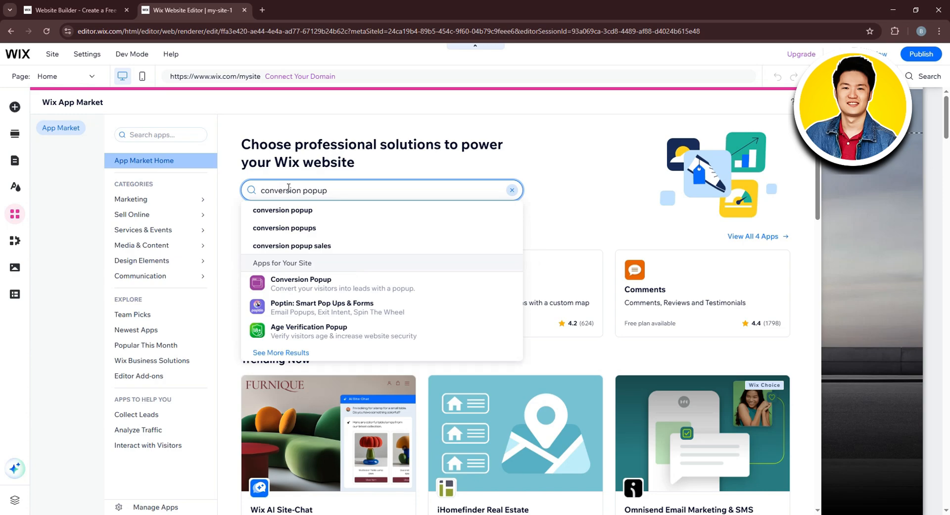
# - Add the Conversion Popup app by Social Intents to the site and agree to its permissions
pyautogui.click(285, 285)
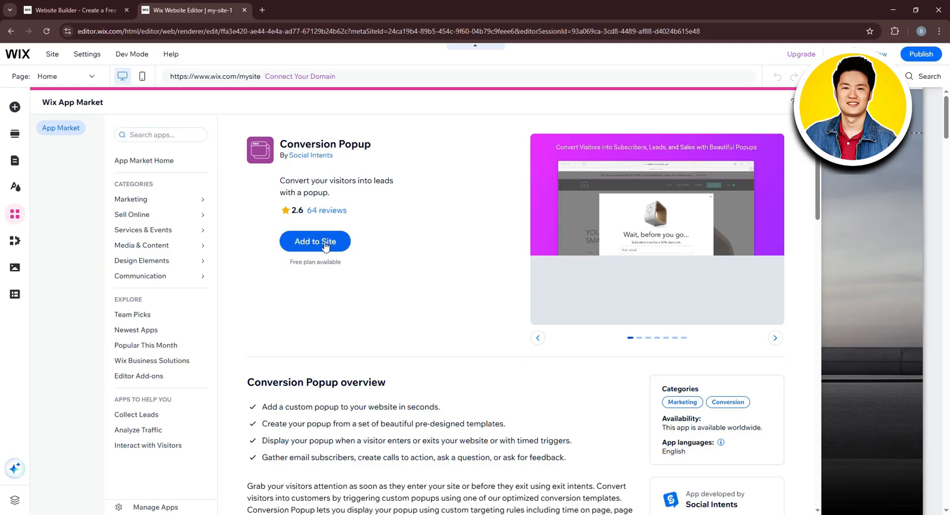
pyautogui.click(325, 244)
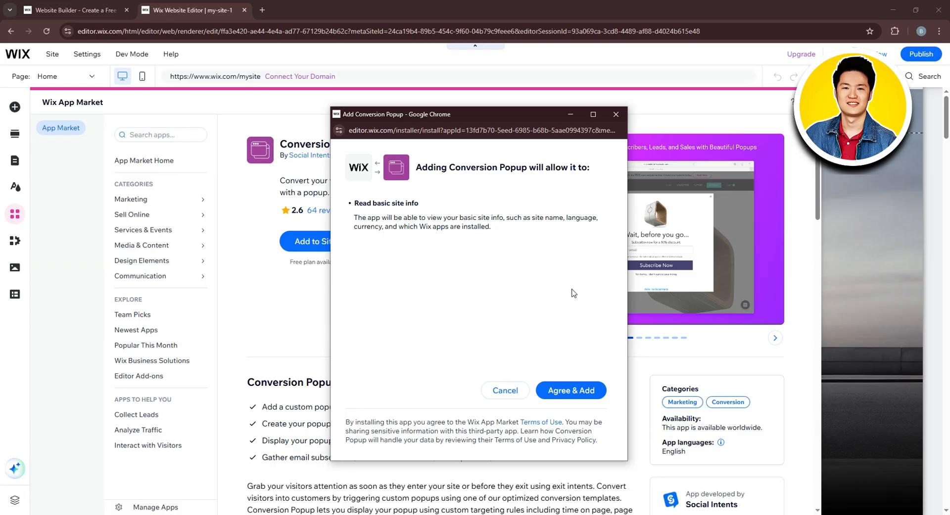
pyautogui.click(562, 391)
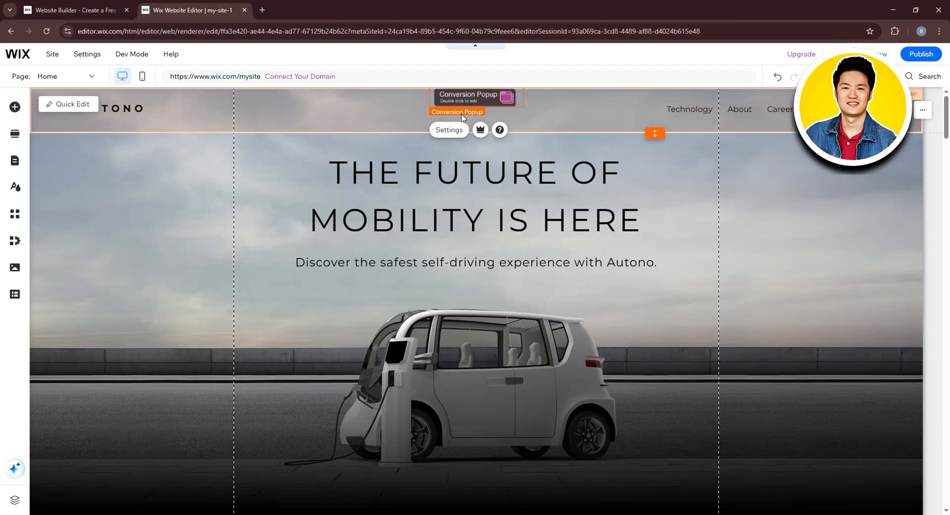
# - Examine the Conversion Popup settings: its templates, fields, styles and display rules
pyautogui.click(457, 131)
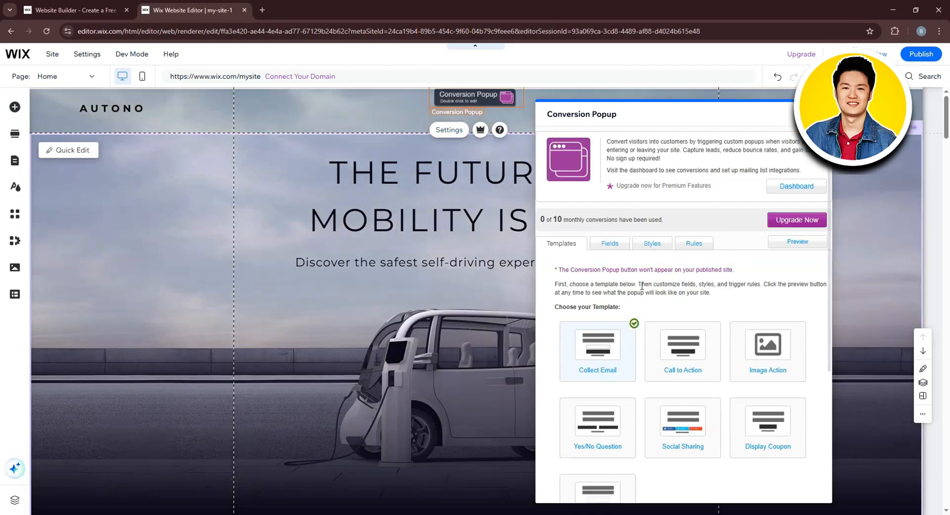
pyautogui.scroll(-1, 625, 335)
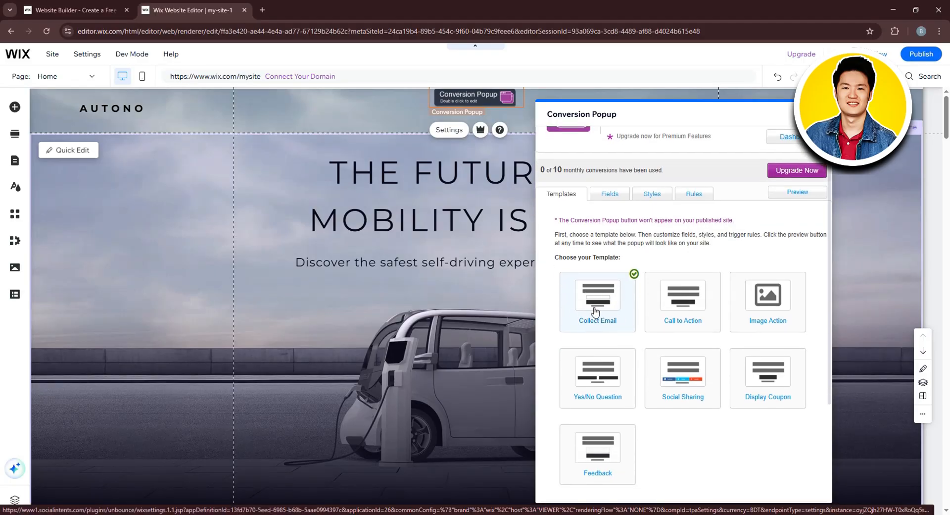
pyautogui.scroll(1, 595, 311)
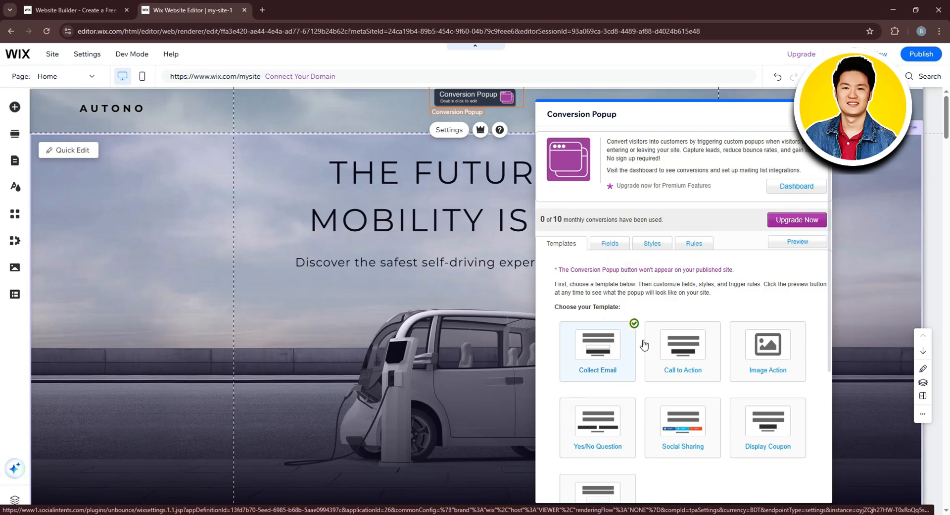
pyautogui.click(622, 251)
pyautogui.scroll(-2, 663, 289)
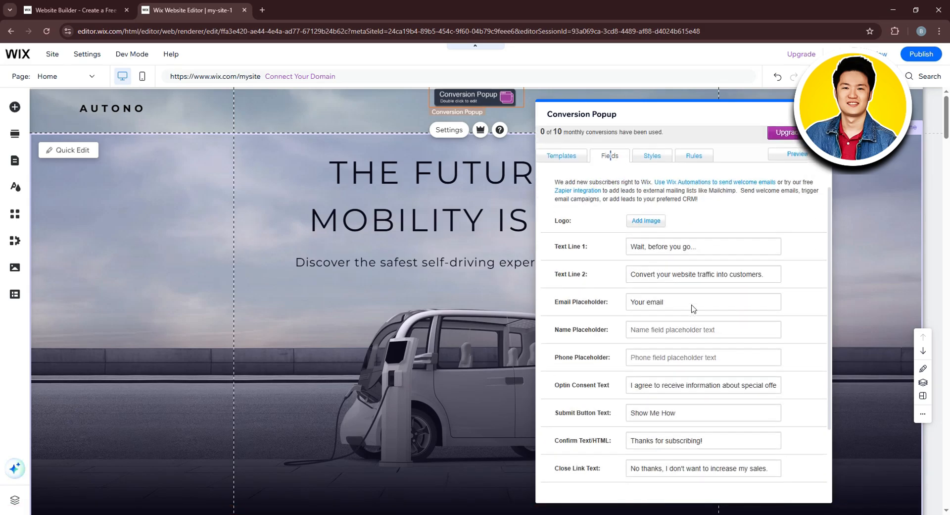
pyautogui.scroll(1, 679, 257)
pyautogui.click(662, 197)
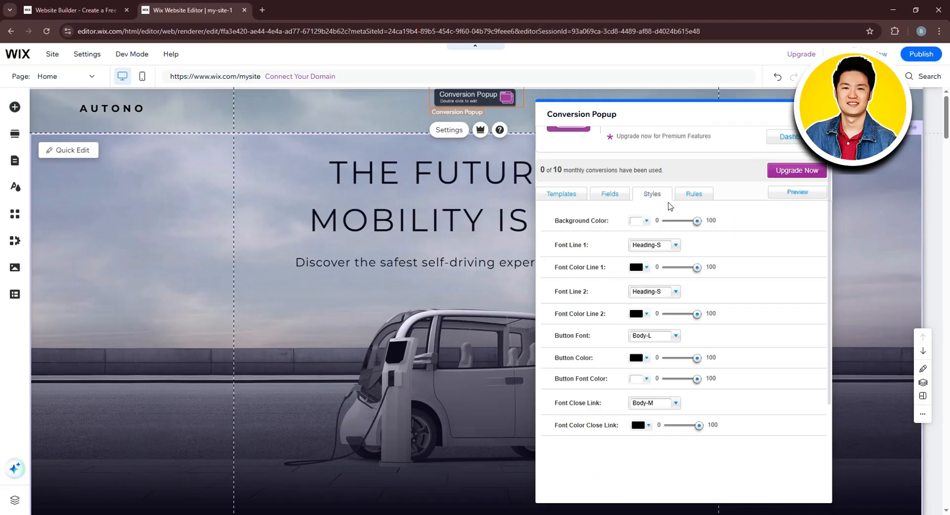
pyautogui.click(704, 197)
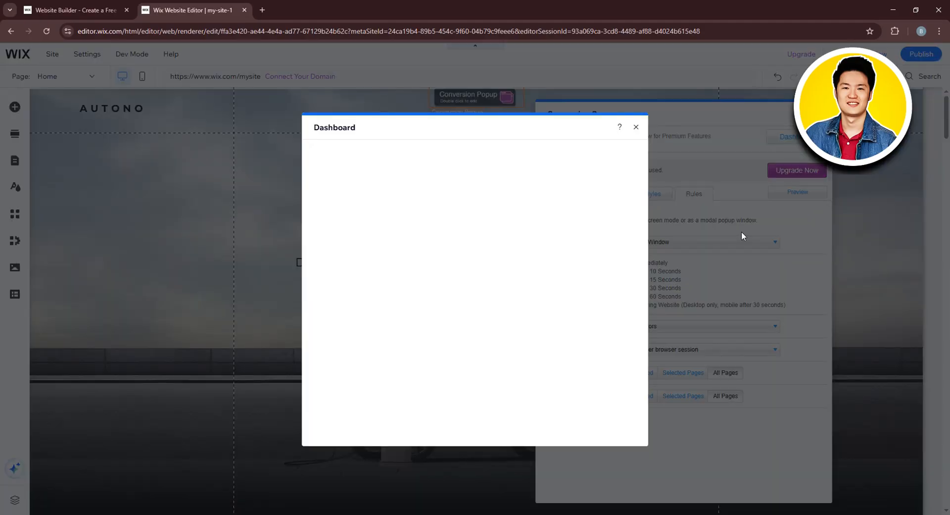
# - Preview the email collection popup, then close the preview and the Conversion Popup settings
pyautogui.click(383, 286)
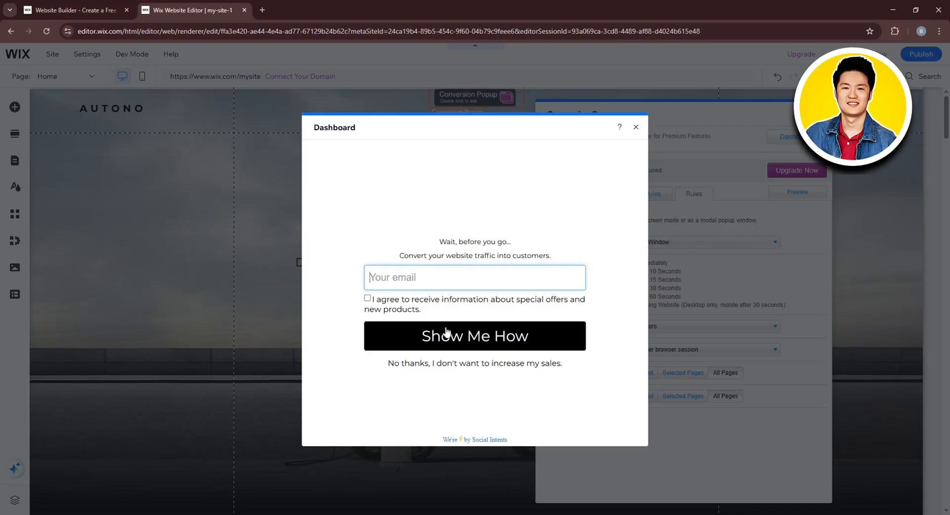
pyautogui.click(638, 129)
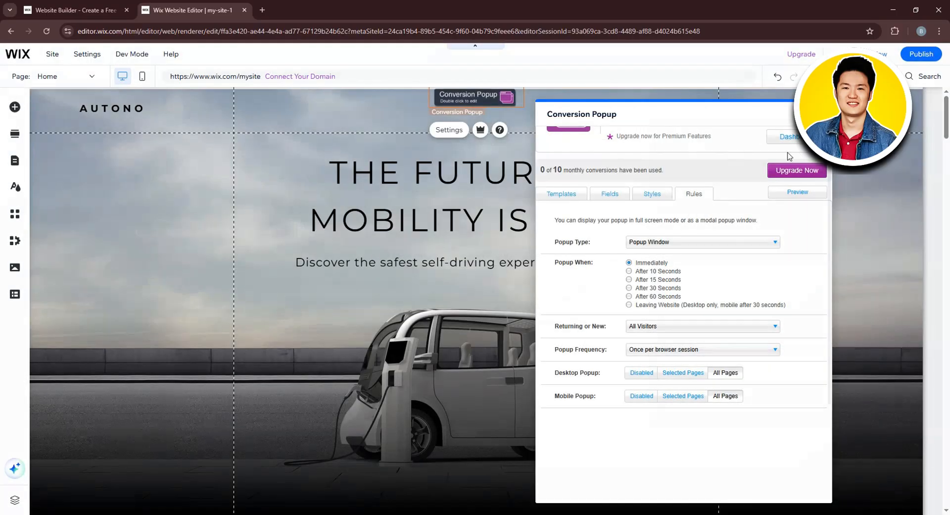
pyautogui.click(821, 114)
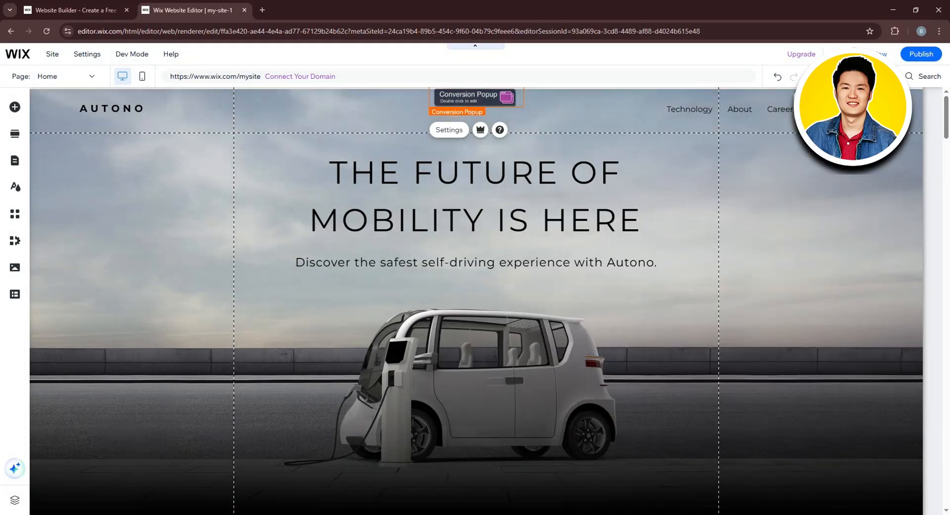
# - Save the site to a free Wix.com domain with the address ending my-site-1
pyautogui.click(839, 54)
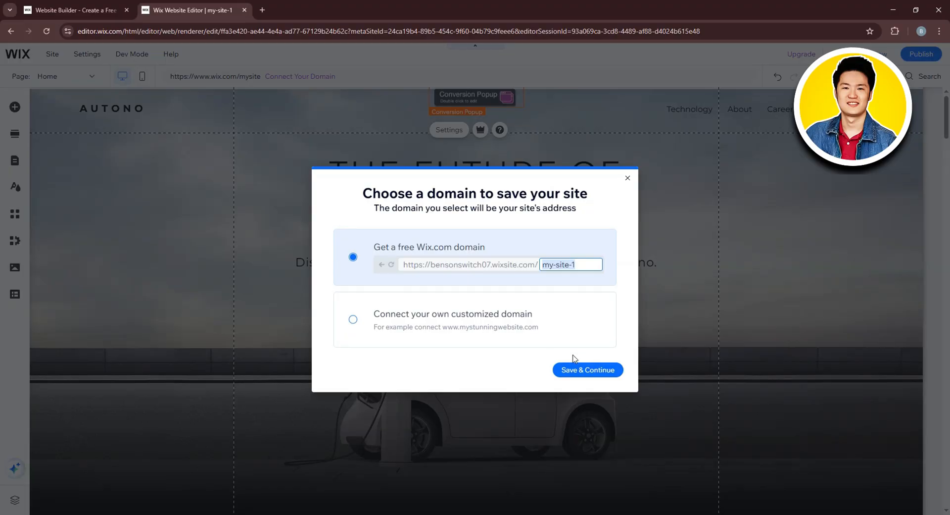
pyautogui.click(589, 371)
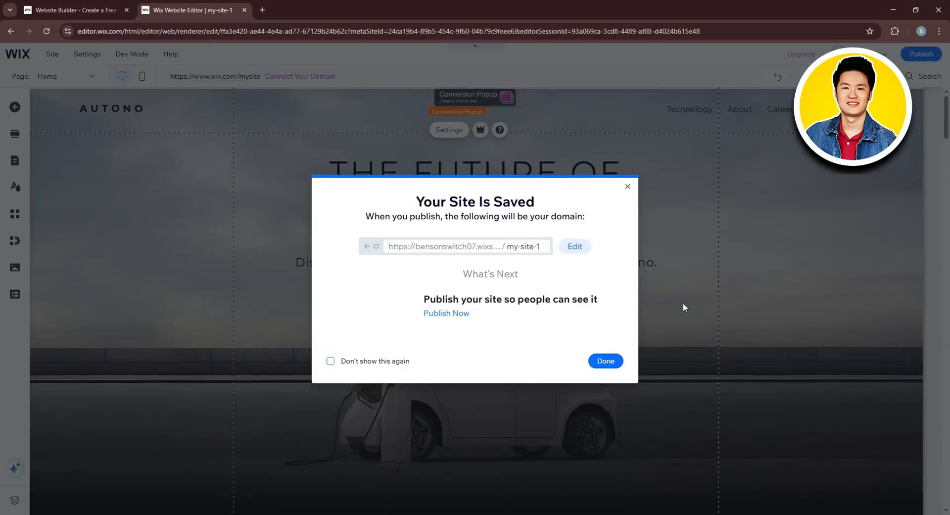
# - Dismiss the site-saved notice and open the My Site 1 dashboard
pyautogui.click(617, 356)
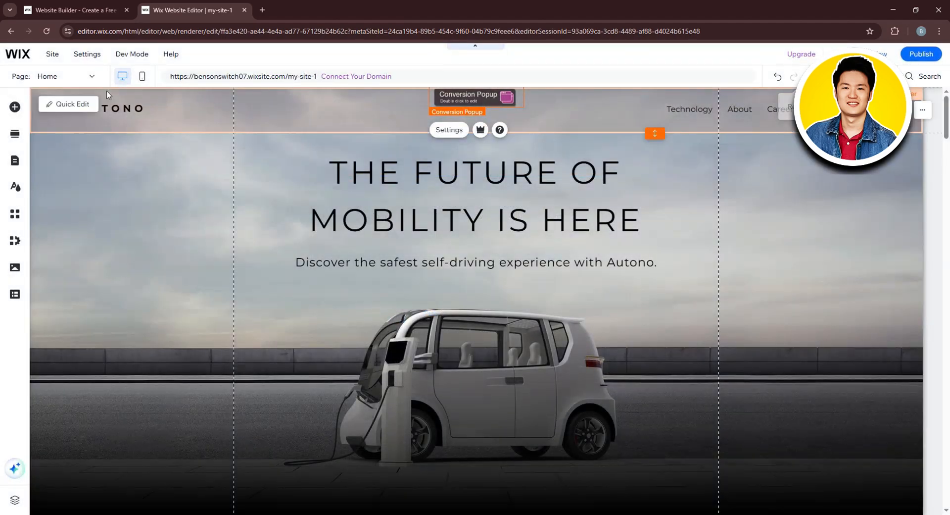
pyautogui.click(14, 58)
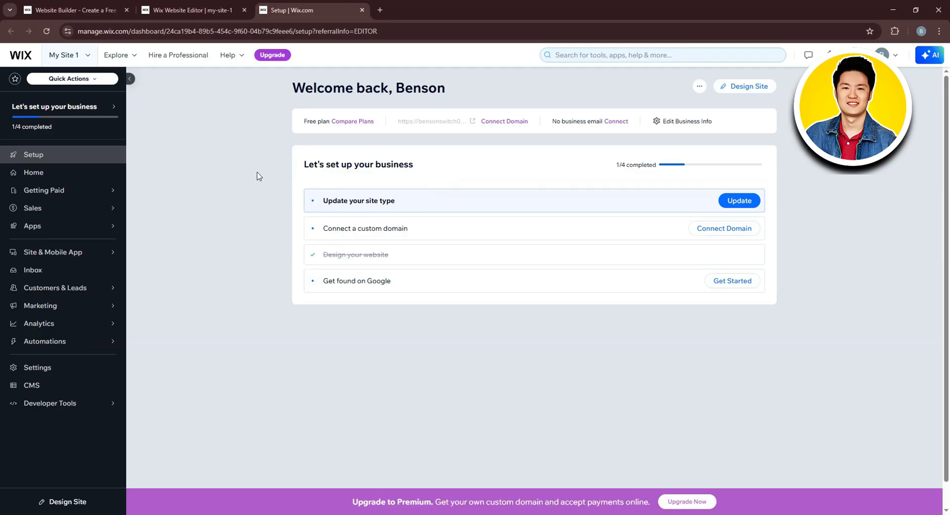
pyautogui.click(81, 57)
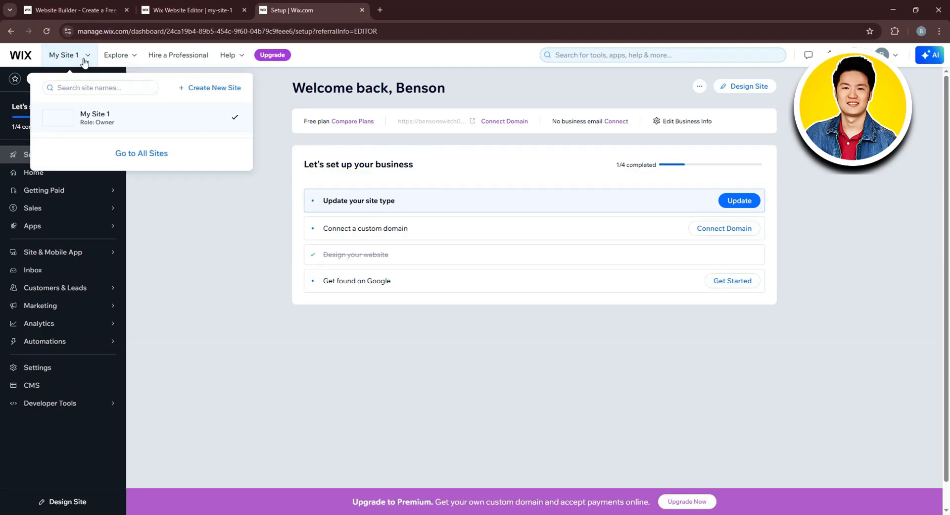
pyautogui.click(87, 127)
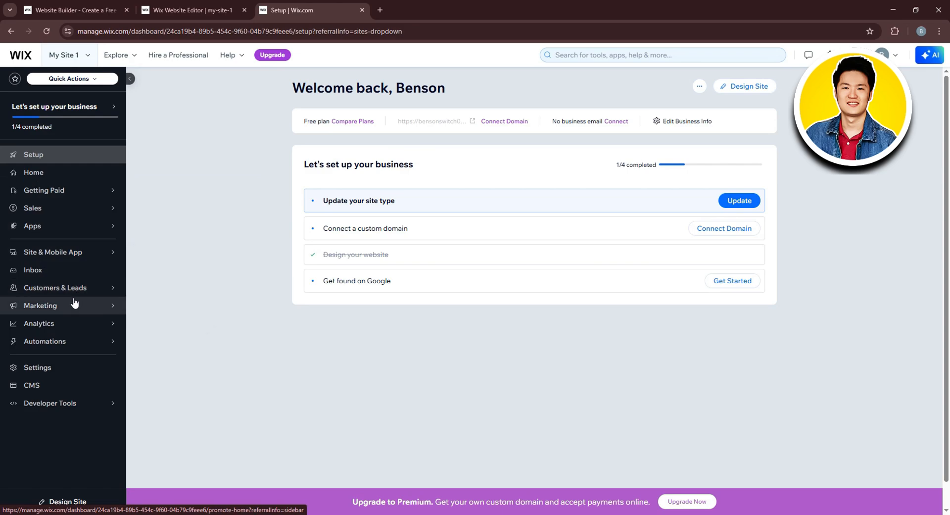
# - Start an email marketing campaign from the July Newsletter template and dismiss the design introduction
pyautogui.moveTo(29, 313)
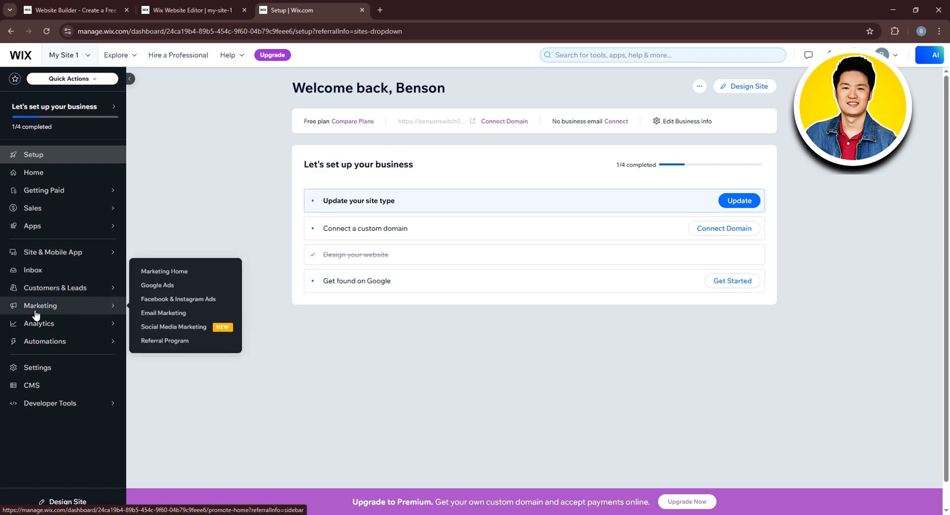
pyautogui.click(160, 314)
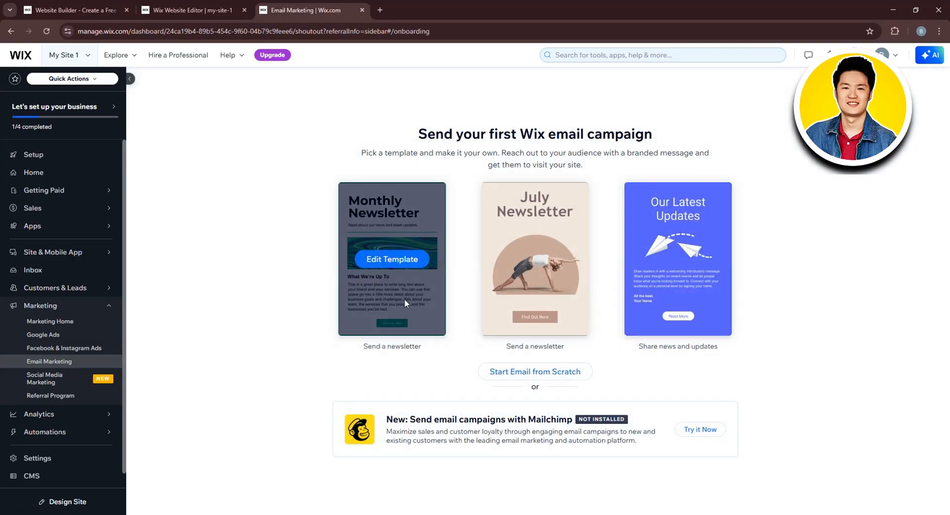
pyautogui.moveTo(504, 295)
pyautogui.moveTo(658, 295)
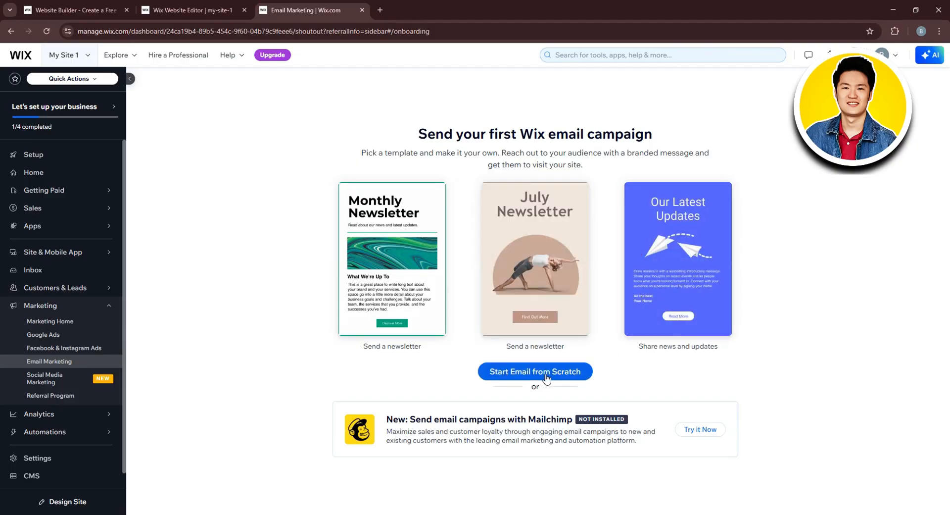
pyautogui.moveTo(542, 332)
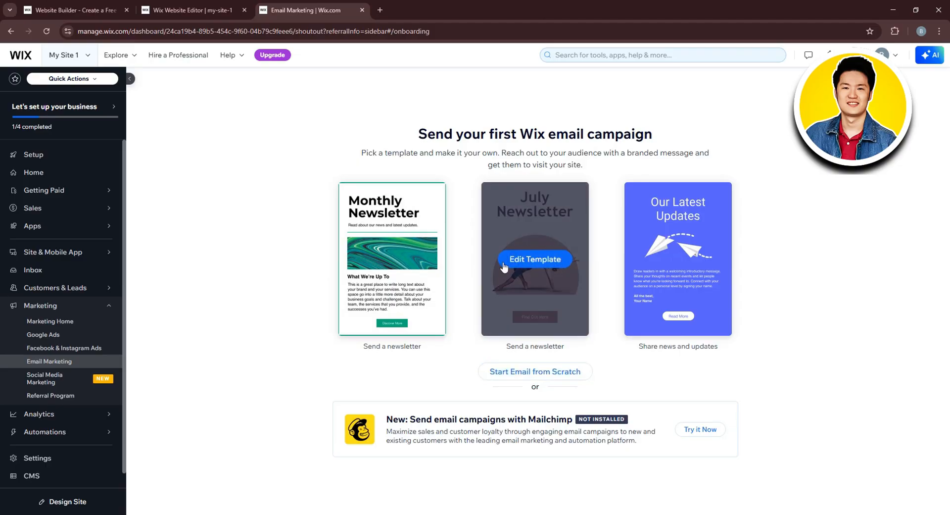
pyautogui.click(535, 260)
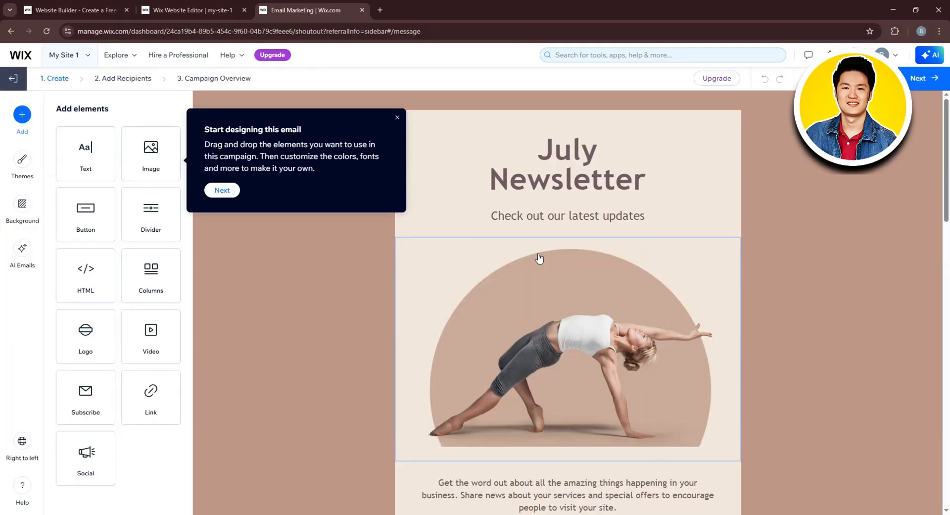
pyautogui.click(397, 119)
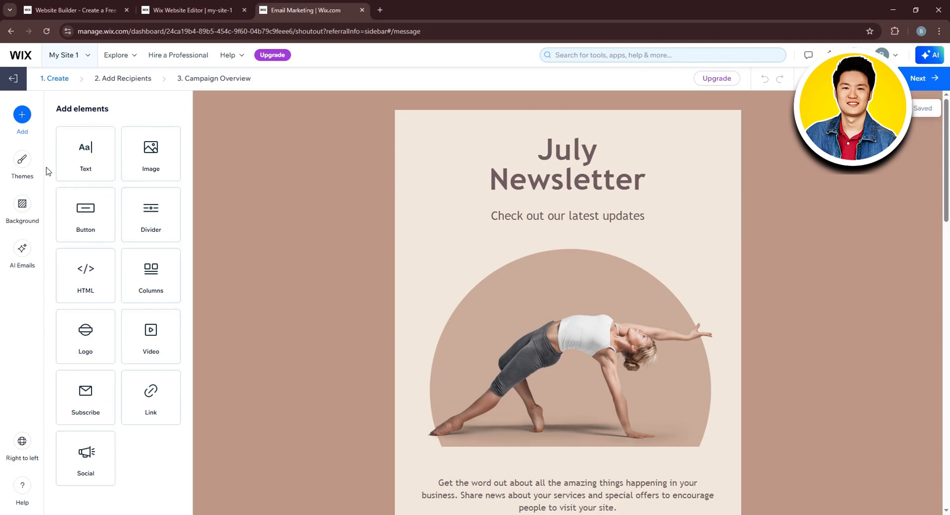
# - Examine the email editor's theme, background and AI email generator options
pyautogui.click(19, 175)
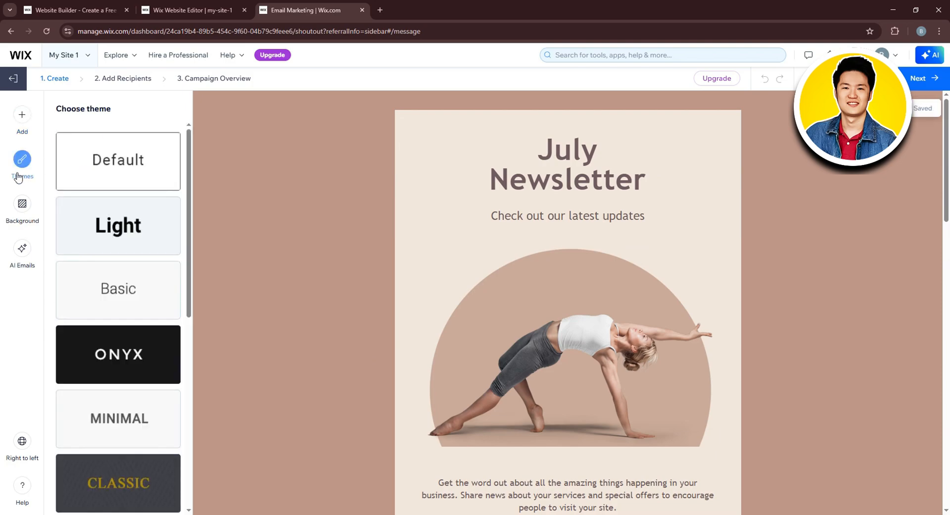
pyautogui.click(22, 208)
pyautogui.click(20, 253)
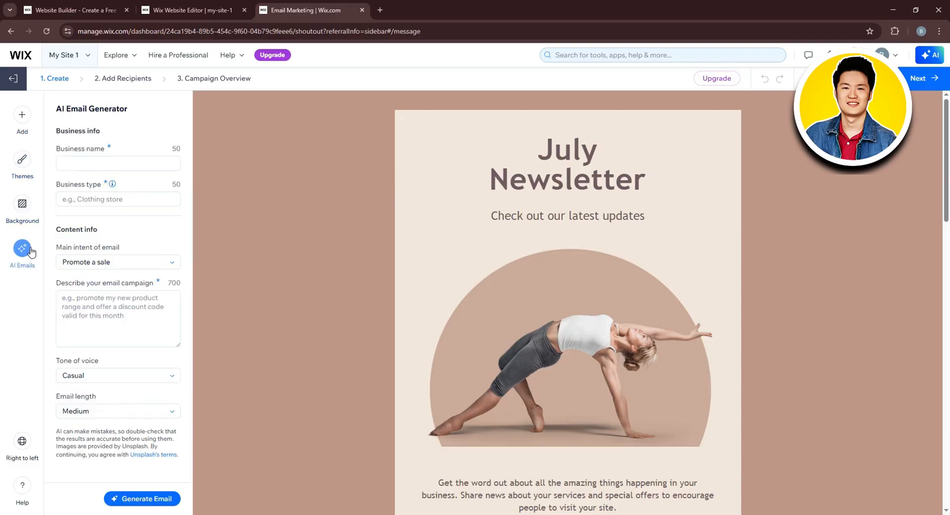
pyautogui.click(21, 116)
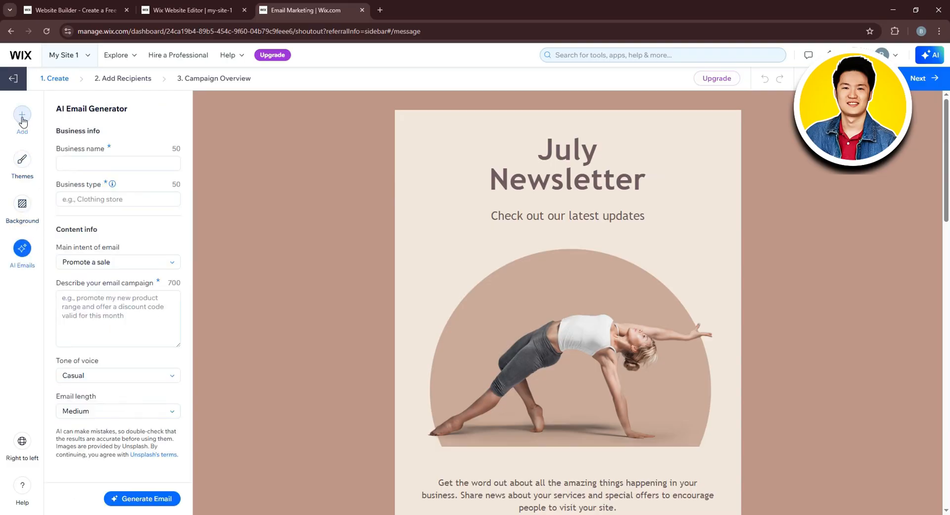
# - Look through the newsletter's title, subtitle, main image and remaining sections to see which elements can be customized
pyautogui.click(564, 190)
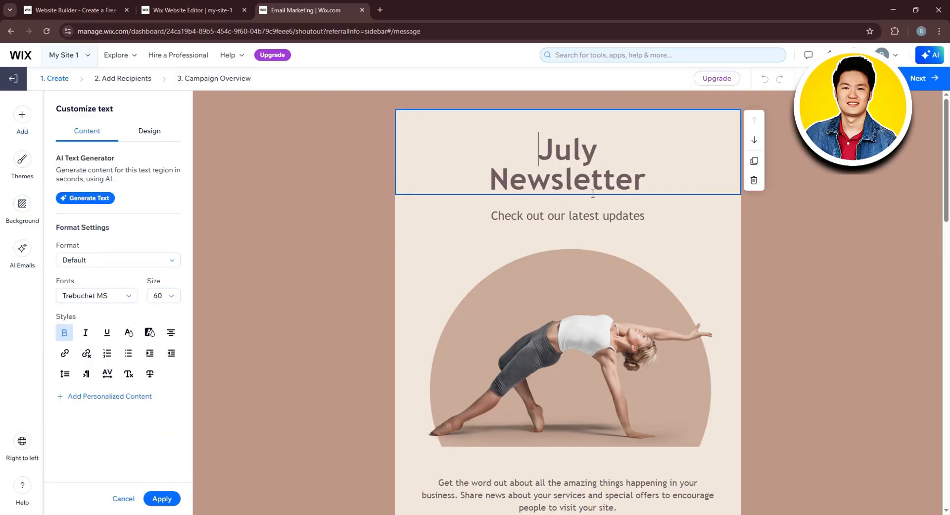
pyautogui.click(584, 217)
pyautogui.scroll(-2, 588, 223)
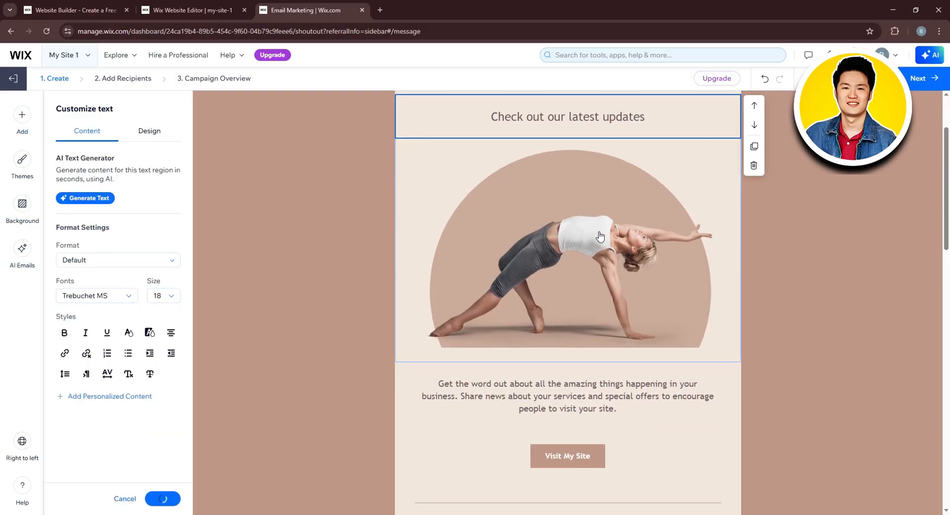
pyautogui.click(596, 231)
pyautogui.scroll(-3, 590, 297)
pyautogui.scroll(-7, 580, 366)
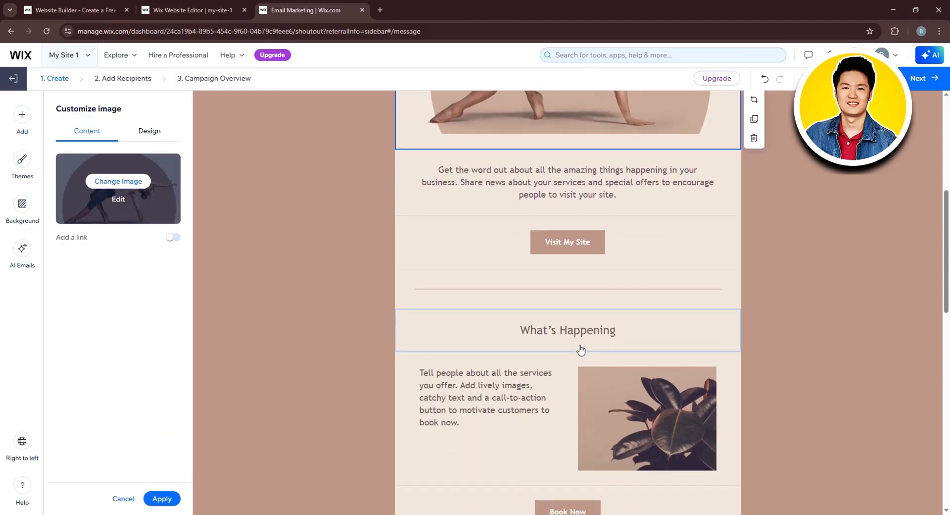
pyautogui.scroll(-6, 619, 370)
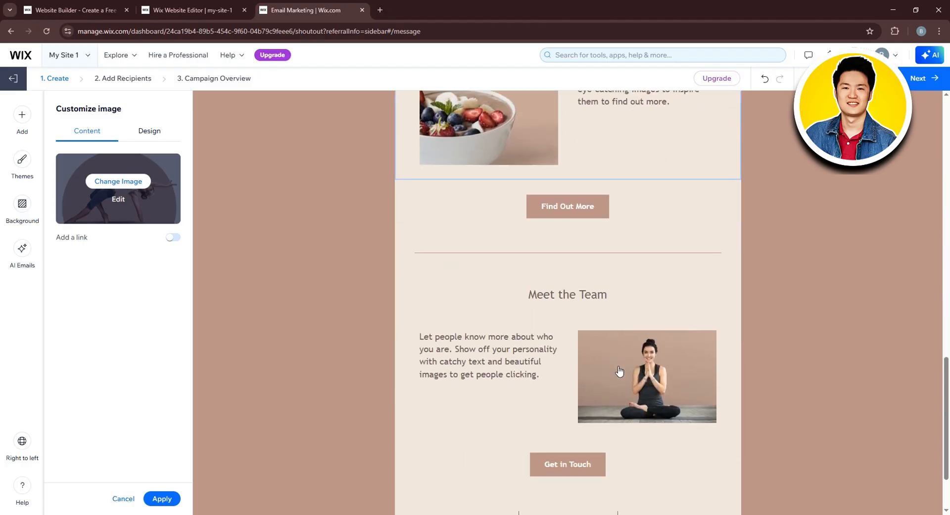
pyautogui.scroll(1, 619, 371)
pyautogui.scroll(20, 619, 370)
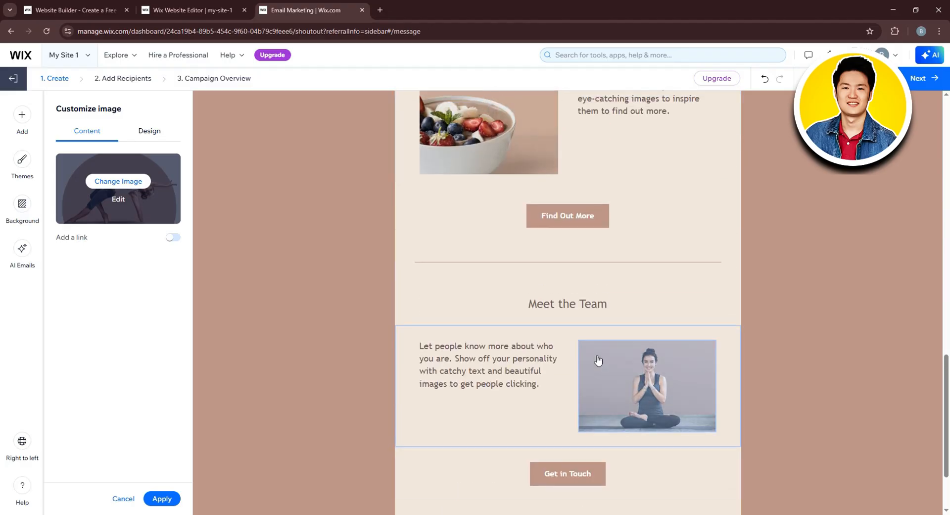
pyautogui.scroll(3, 599, 359)
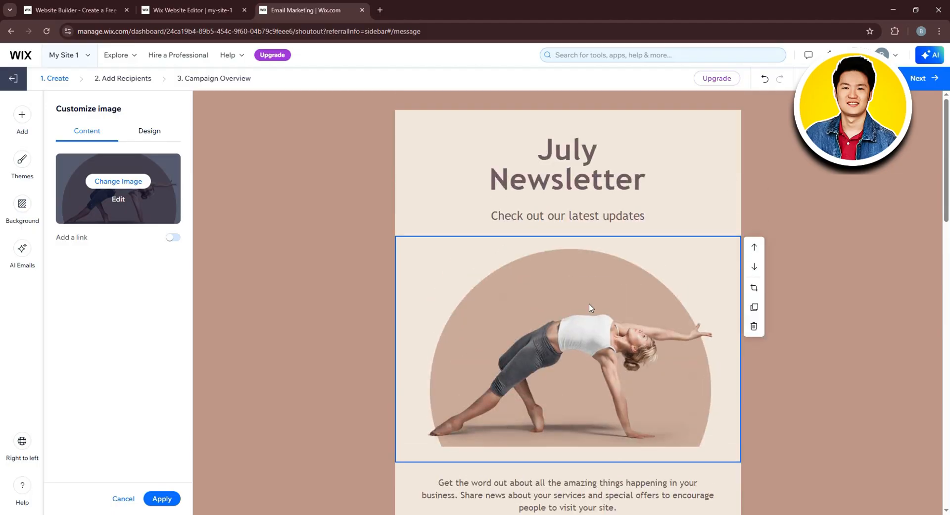
# - Review the July Newsletter title's format choices and its background, border and padding settings, then close its text settings
pyautogui.click(576, 154)
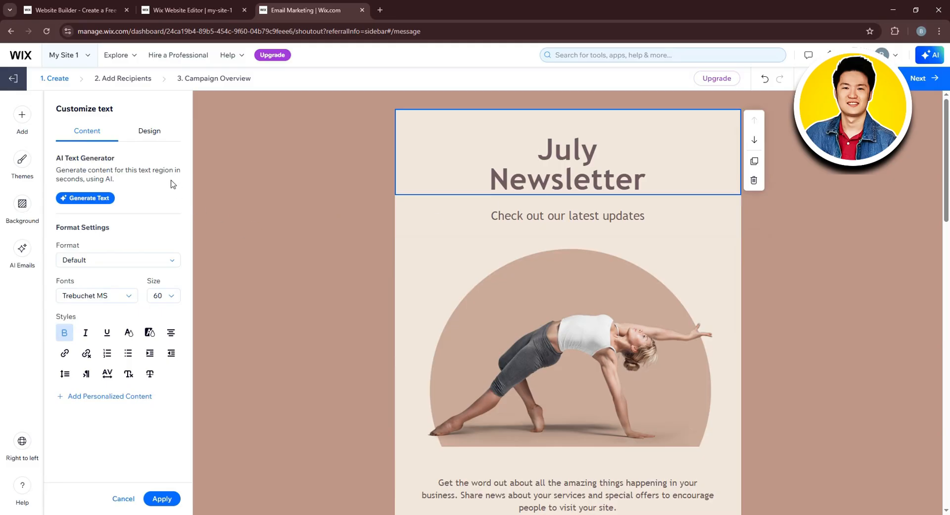
pyautogui.click(138, 263)
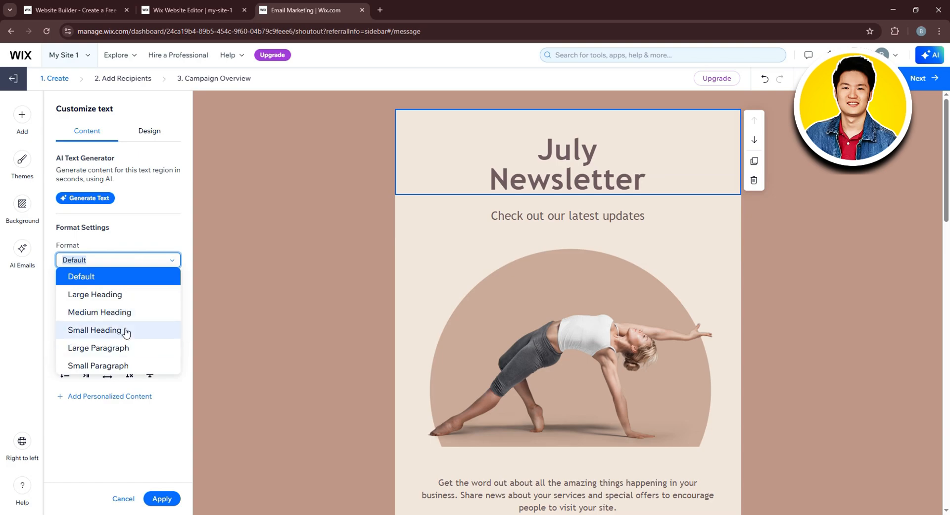
pyautogui.click(155, 224)
pyautogui.click(151, 132)
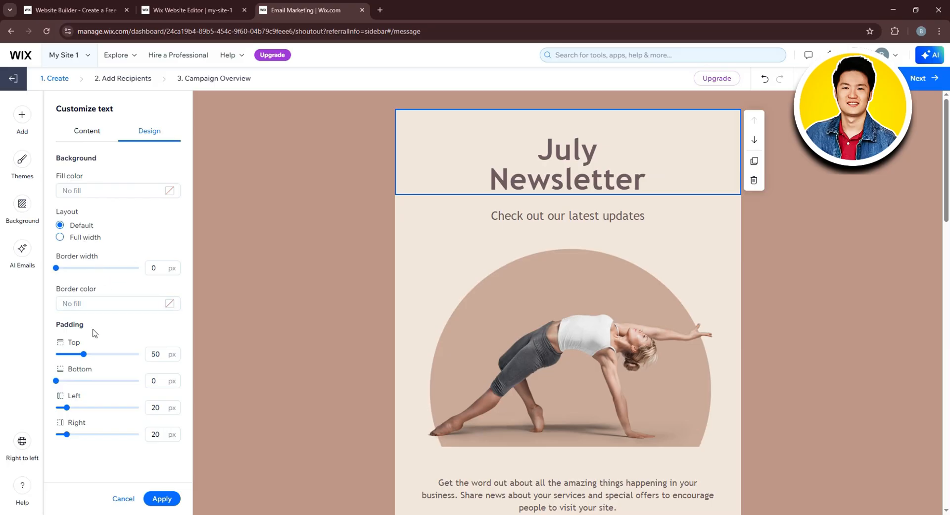
pyautogui.click(168, 500)
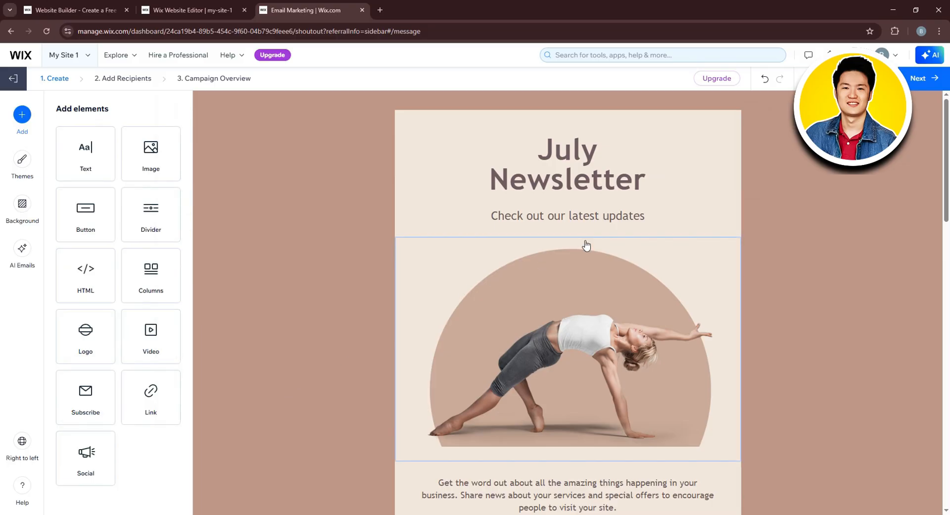
# - Reword the newsletter subtitle to "Check out the latest updates"
pyautogui.click(569, 221)
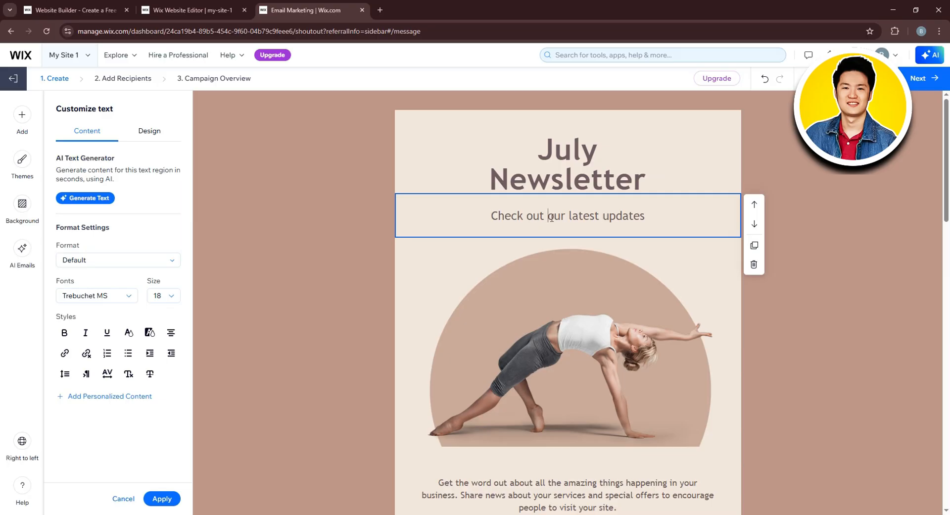
pyautogui.moveTo(565, 218); pyautogui.dragTo(543, 219)
pyautogui.write('the')
# - Format the whole subtitle as a bold Medium Heading and apply the text changes
pyautogui.moveTo(644, 215); pyautogui.dragTo(478, 221)
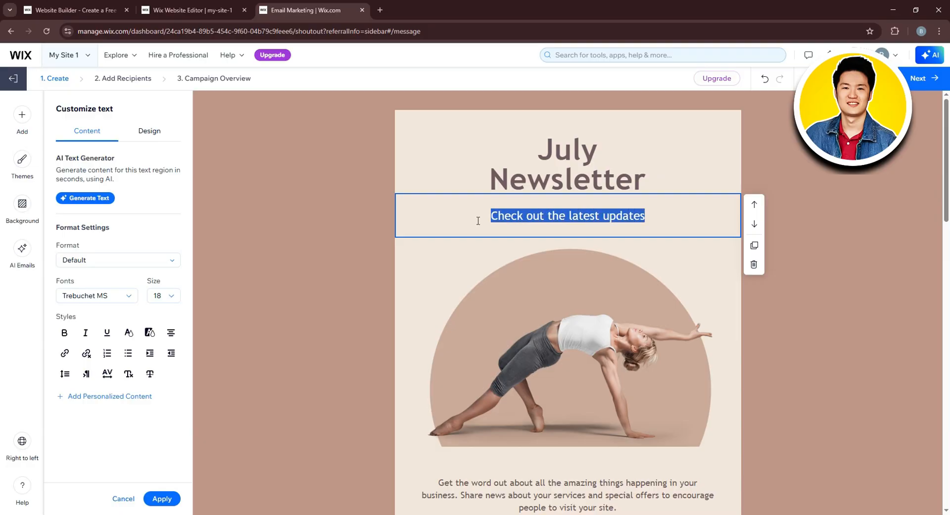
pyautogui.click(151, 262)
pyautogui.click(128, 311)
pyautogui.click(65, 332)
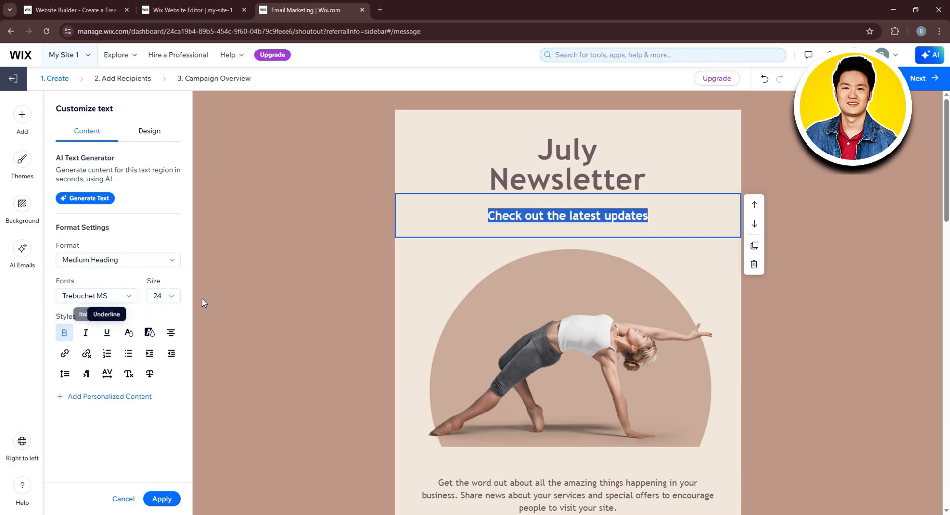
pyautogui.click(161, 499)
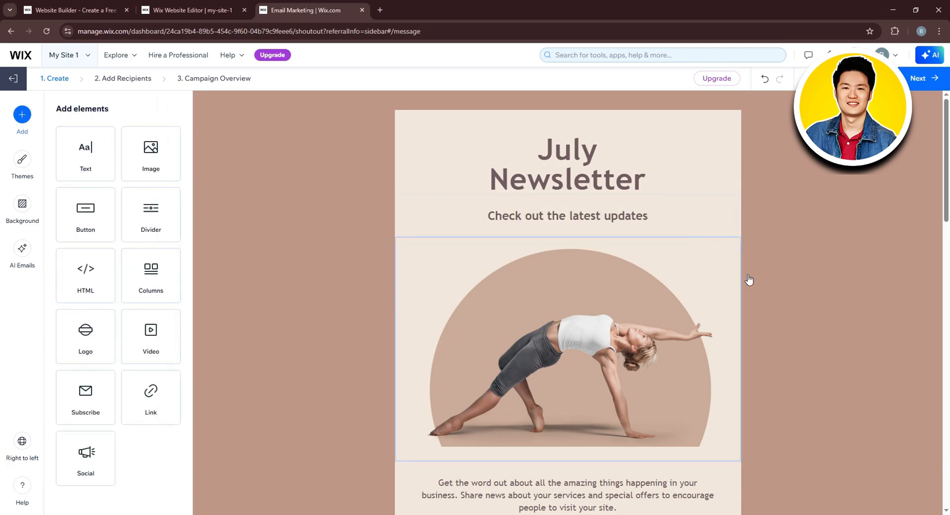
# - Replace the main yoga image with the Media from Wix photo of the seated woman holding a coffee cup
pyautogui.scroll(-2, 752, 248)
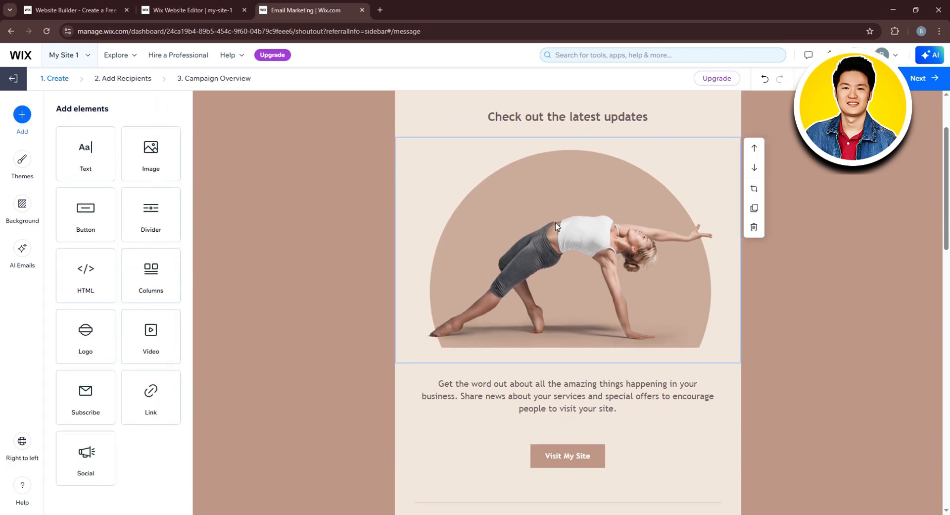
pyautogui.click(540, 208)
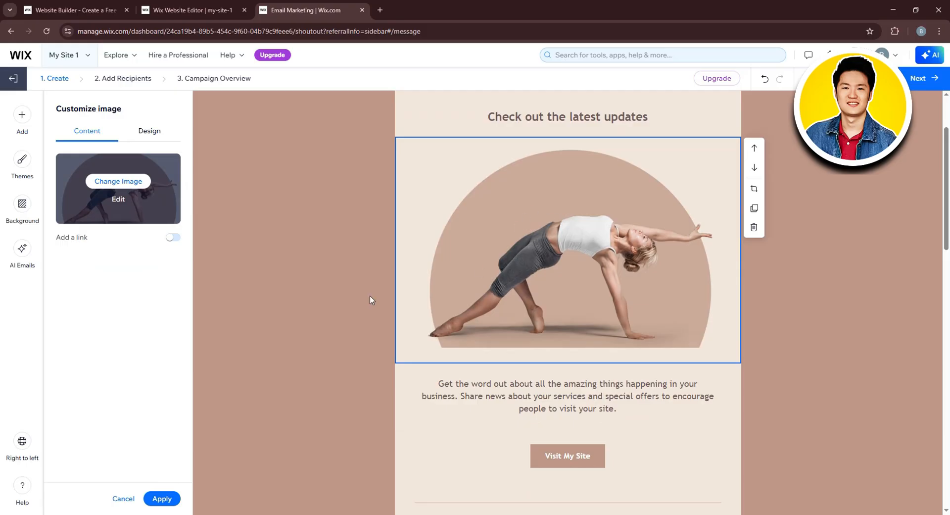
pyautogui.click(134, 181)
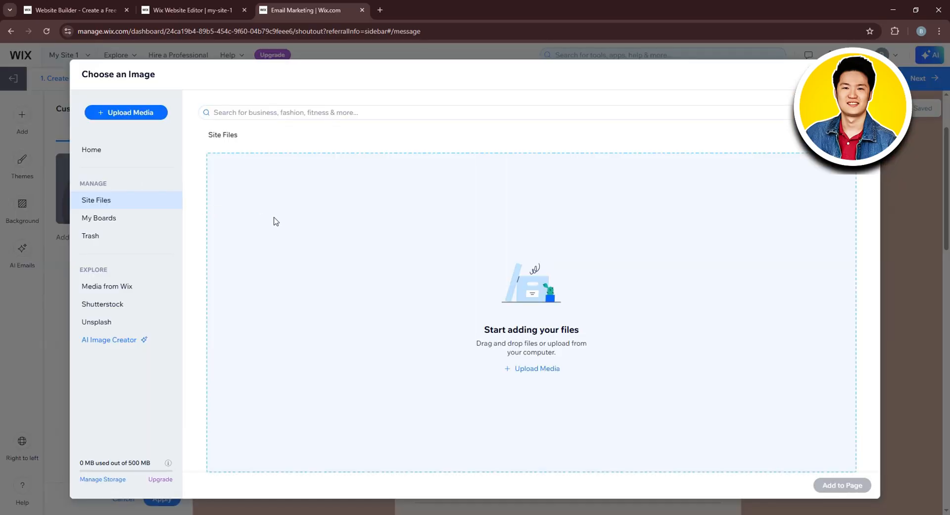
pyautogui.click(166, 222)
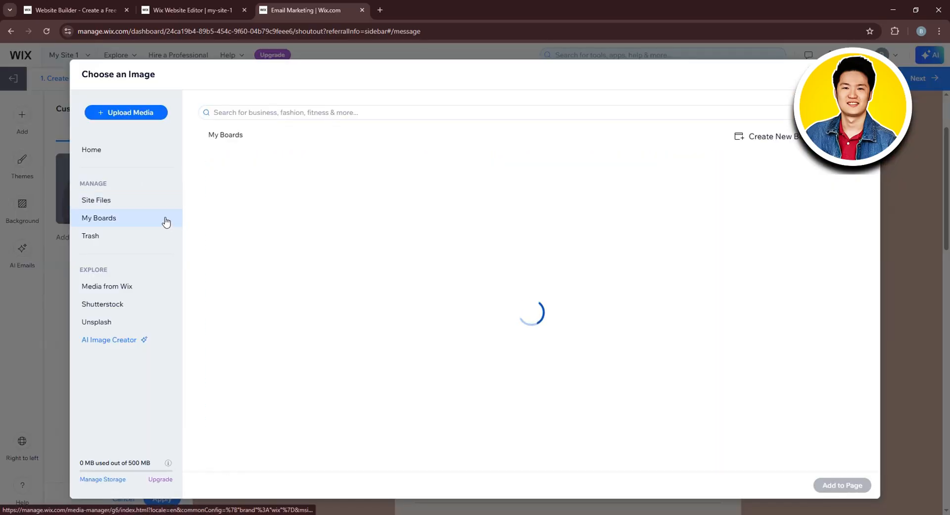
pyautogui.click(110, 287)
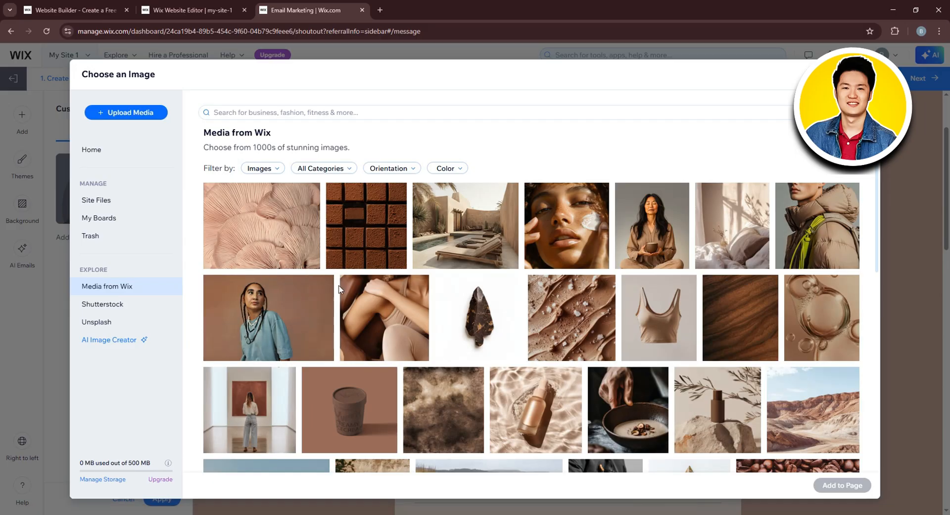
pyautogui.moveTo(501, 302)
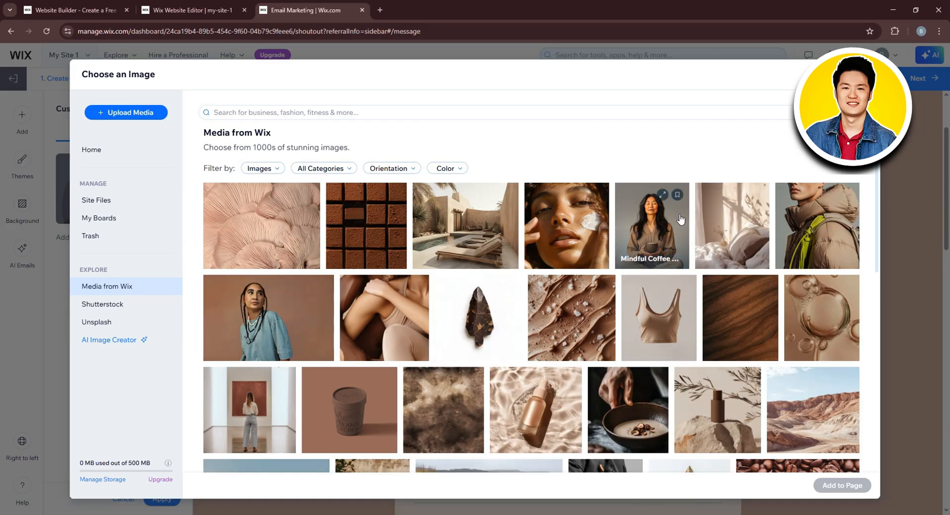
pyautogui.click(657, 233)
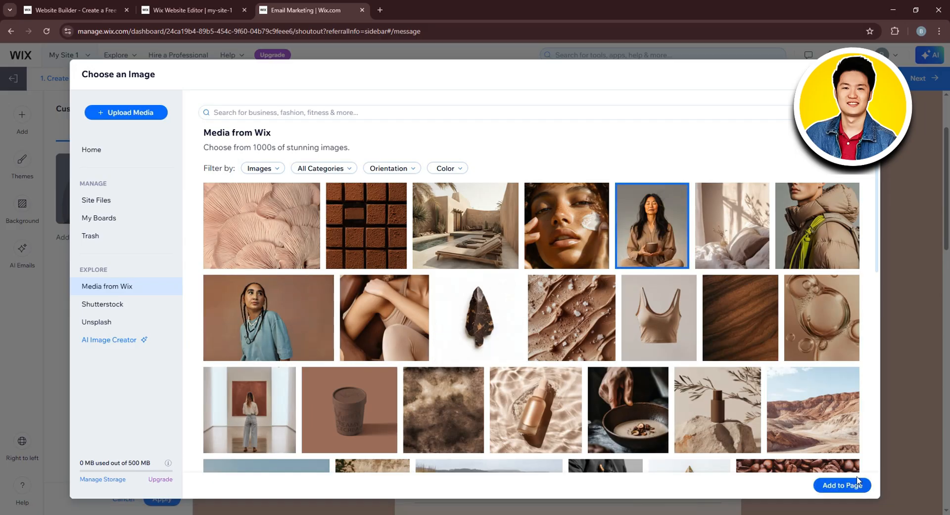
pyautogui.click(836, 485)
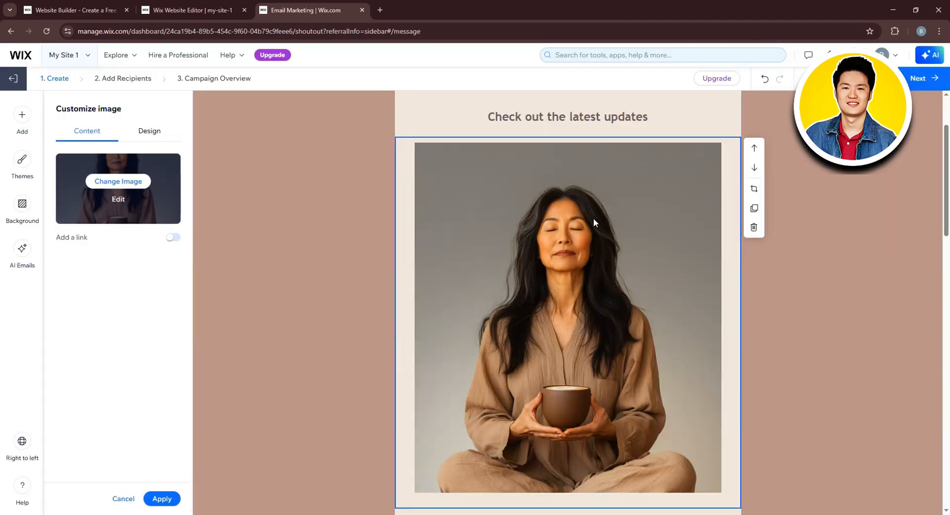
# - Delete the sentence starting "Share news about your services" from the paragraph below the main image
pyautogui.scroll(2, 594, 219)
pyautogui.scroll(-2, 597, 225)
pyautogui.scroll(-5, 865, 434)
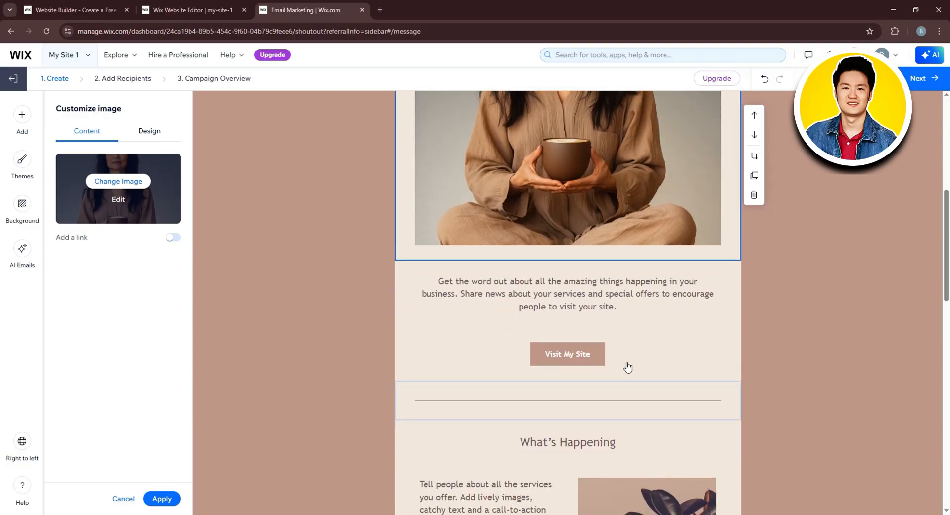
pyautogui.click(574, 300)
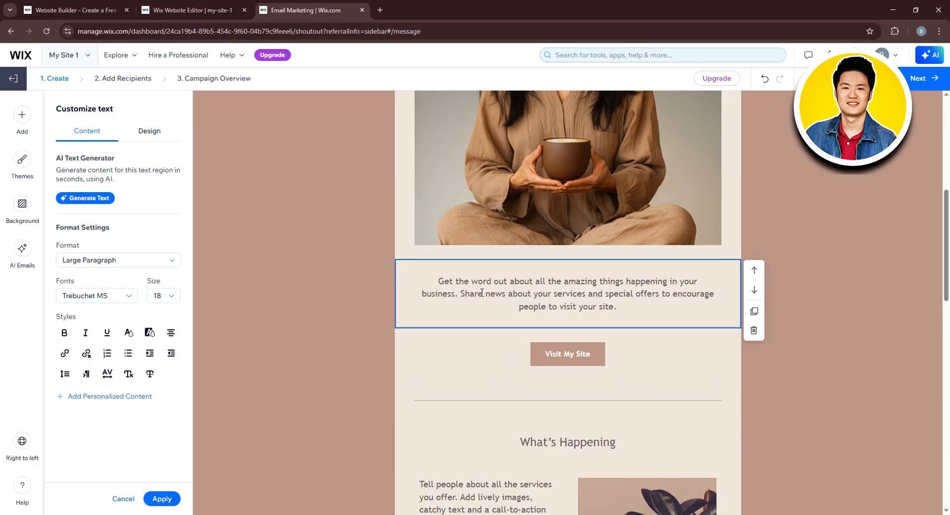
pyautogui.moveTo(462, 293); pyautogui.dragTo(625, 318)
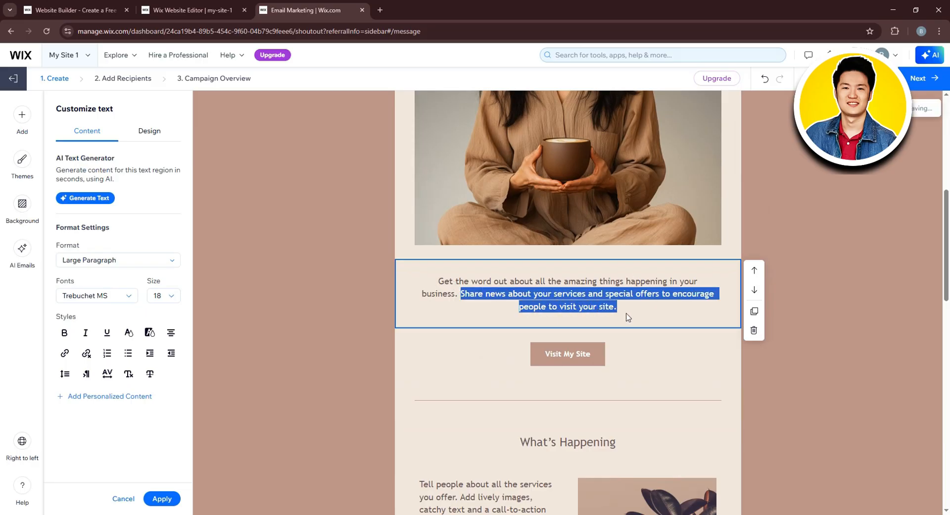
pyautogui.press('BackSpace')
pyautogui.press('BackSpace')
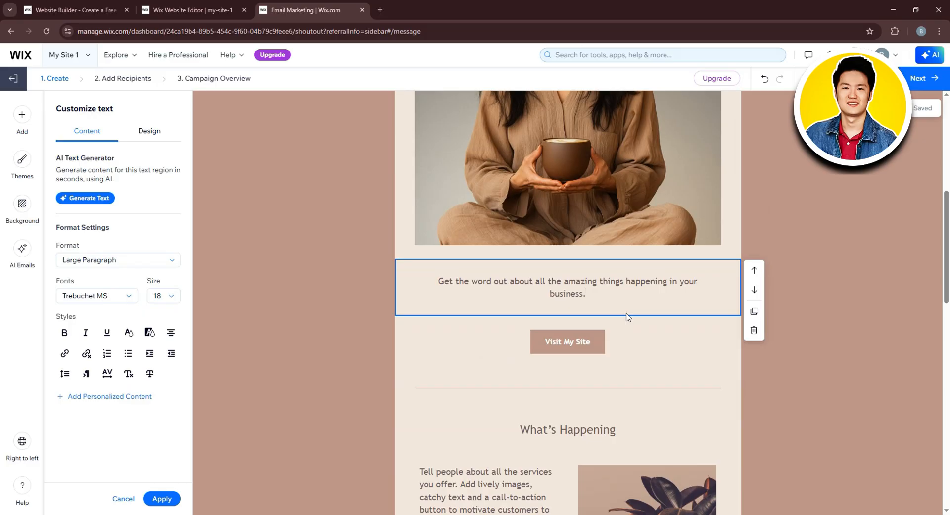
# - Set the font size of the whole "Get the word out" paragraph to 24 and close its text settings
pyautogui.moveTo(440, 280); pyautogui.dragTo(607, 318)
pyautogui.click(174, 296)
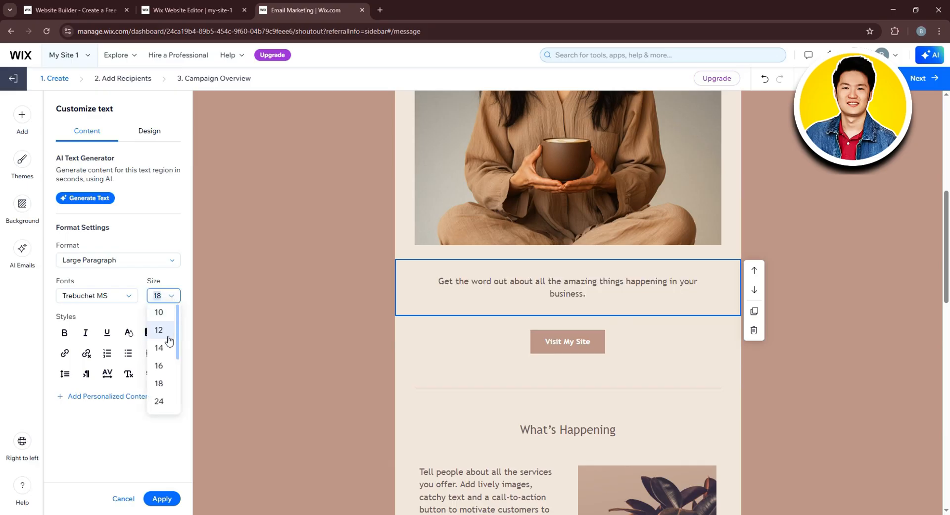
pyautogui.click(161, 397)
pyautogui.click(275, 353)
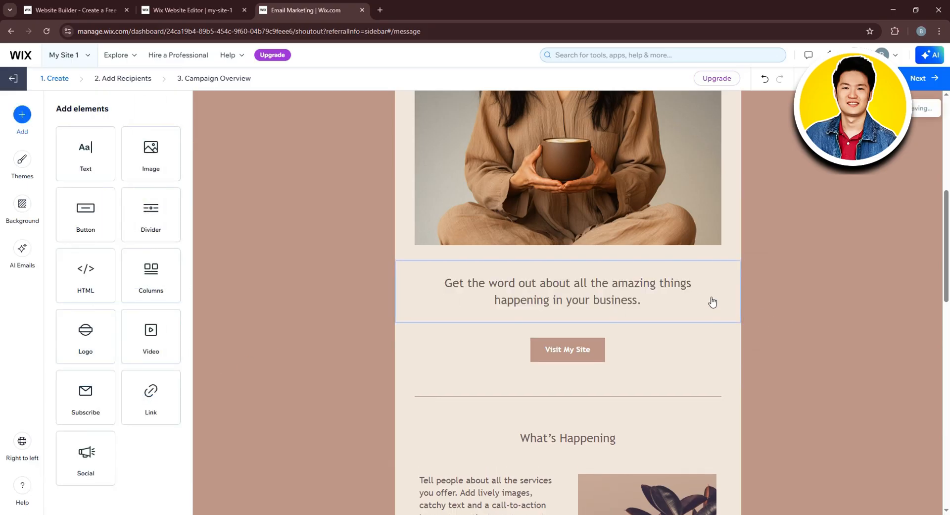
# - Try the Document and Standalone form connection types for the Visit My Site button, then switch it back to Regular URL
pyautogui.scroll(-2, 713, 302)
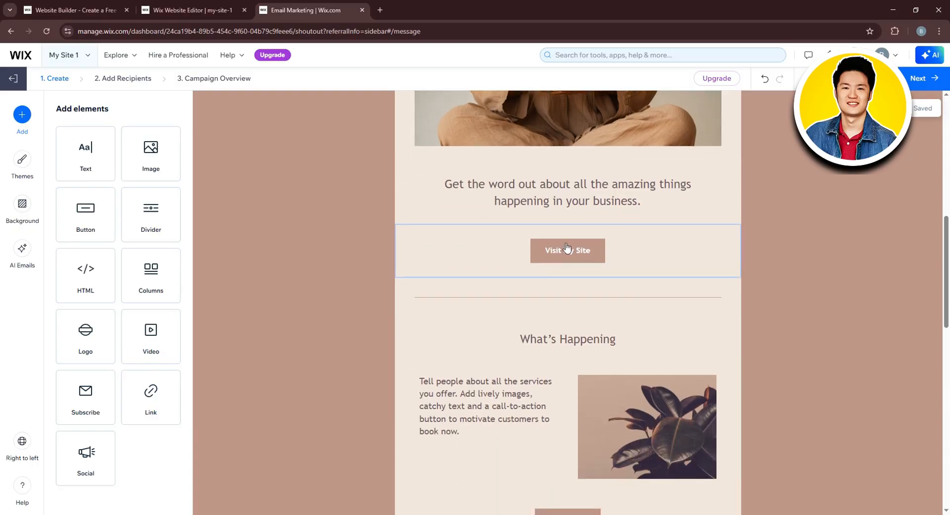
pyautogui.click(560, 254)
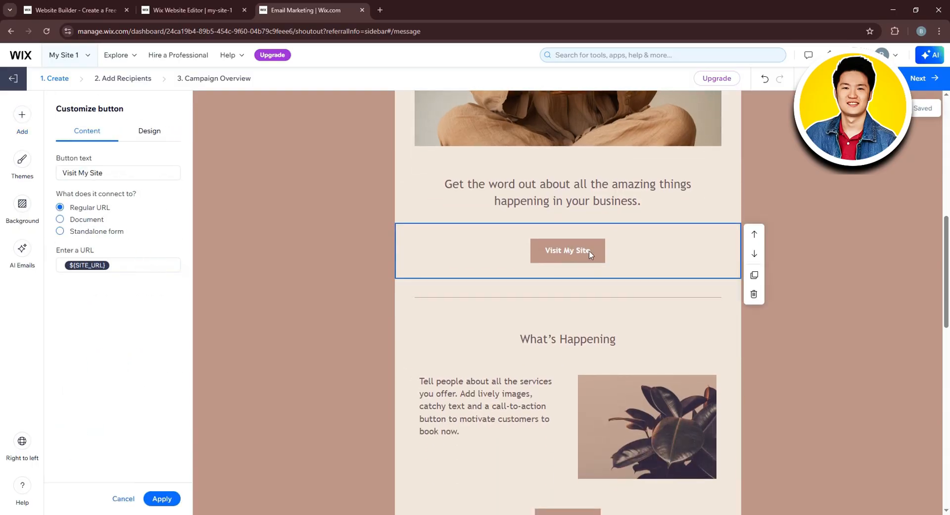
pyautogui.click(129, 175)
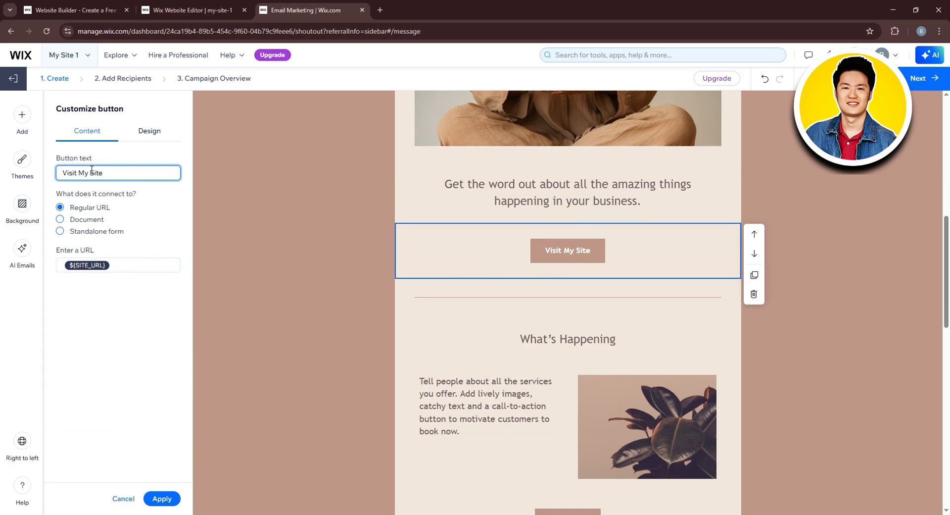
pyautogui.click(86, 224)
pyautogui.click(80, 232)
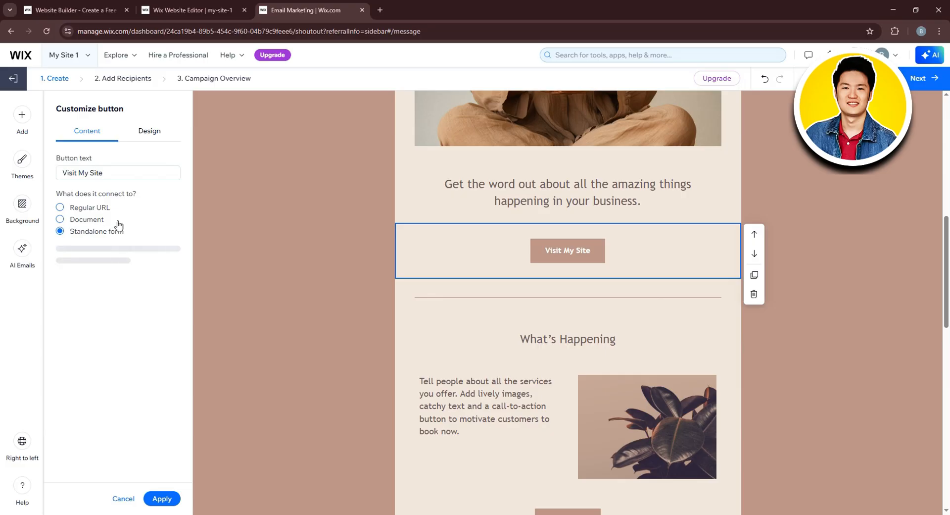
pyautogui.click(81, 208)
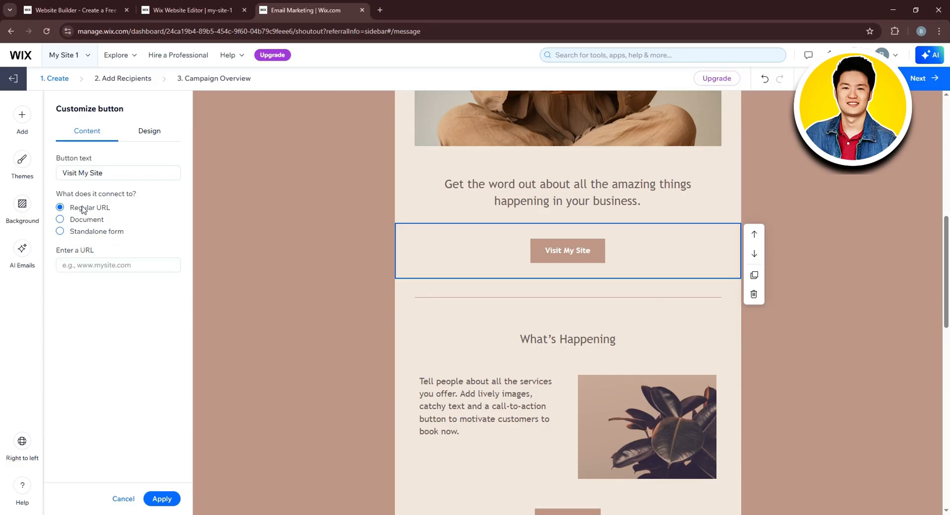
# - Try to set the Visit My Site button's font to Bodoni Poster
pyautogui.click(156, 134)
pyautogui.click(126, 175)
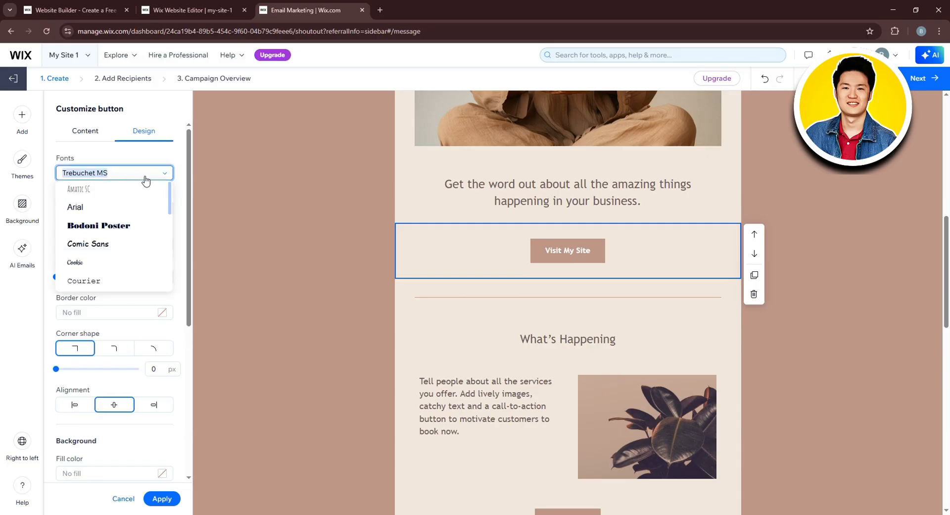
pyautogui.click(139, 227)
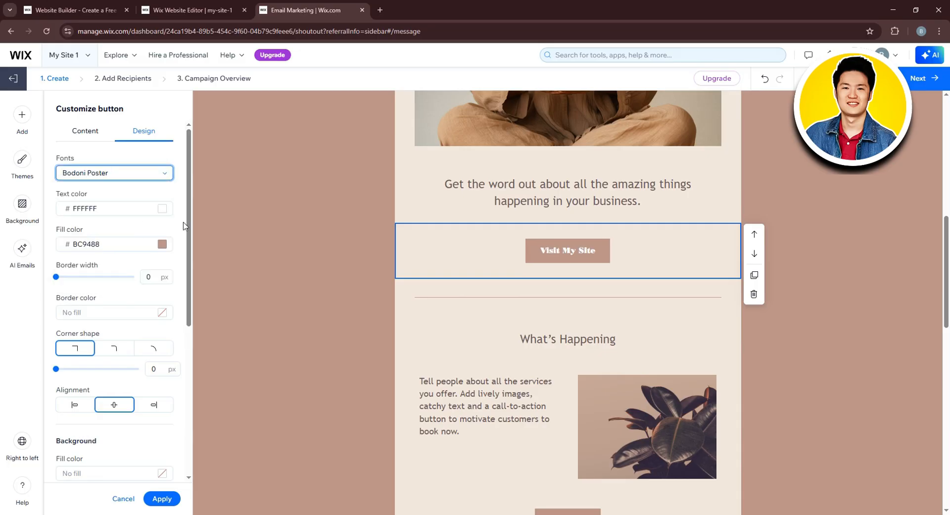
pyautogui.click(306, 228)
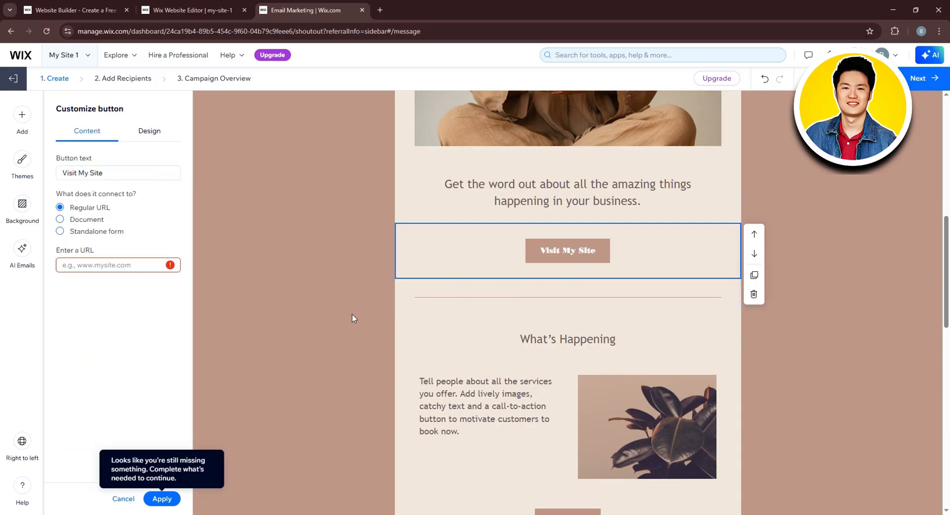
# - Set the font of the Book Now button below the What's Happening section to Bodoni Poster
pyautogui.scroll(-1, 495, 310)
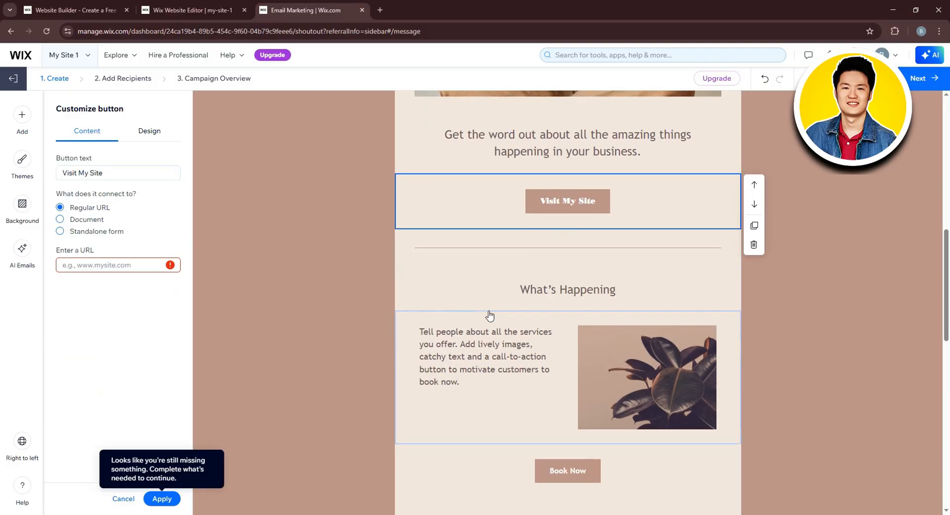
pyautogui.scroll(-2, 490, 316)
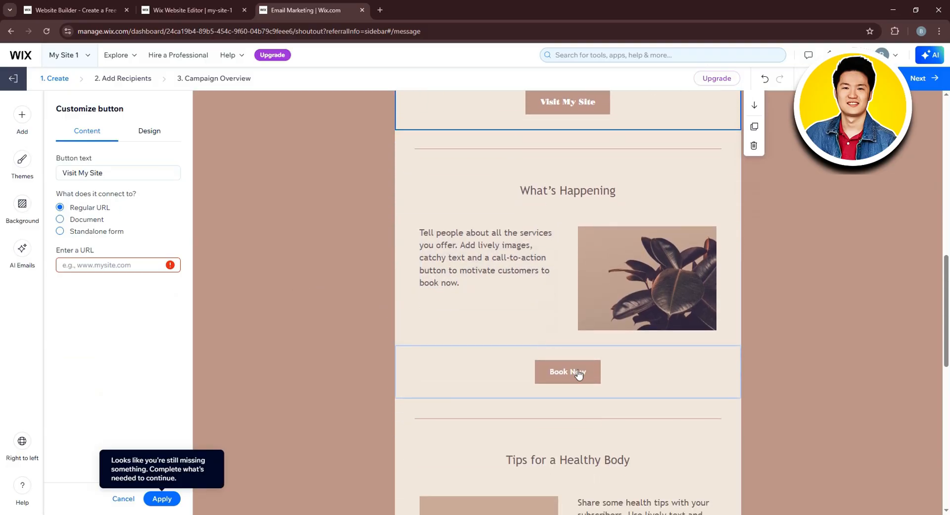
pyautogui.click(579, 375)
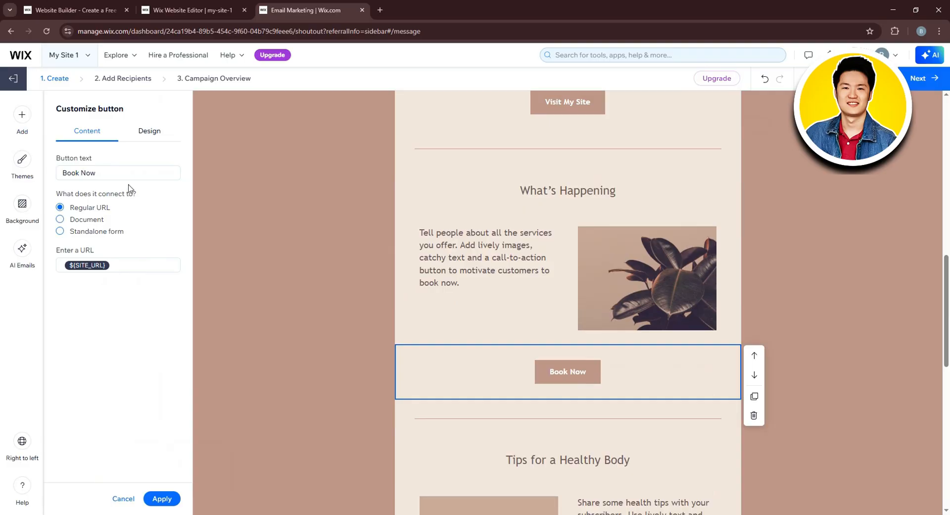
pyautogui.click(141, 171)
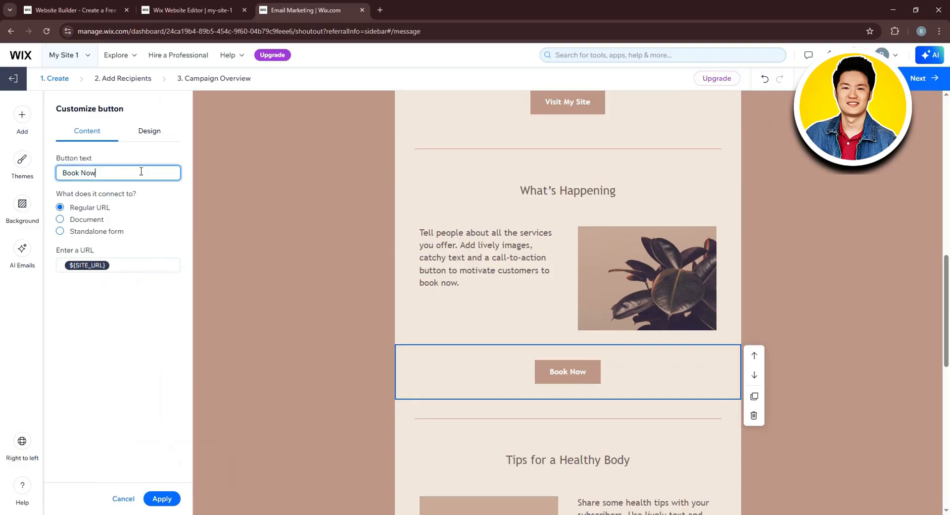
pyautogui.click(157, 133)
pyautogui.click(163, 174)
pyautogui.click(137, 223)
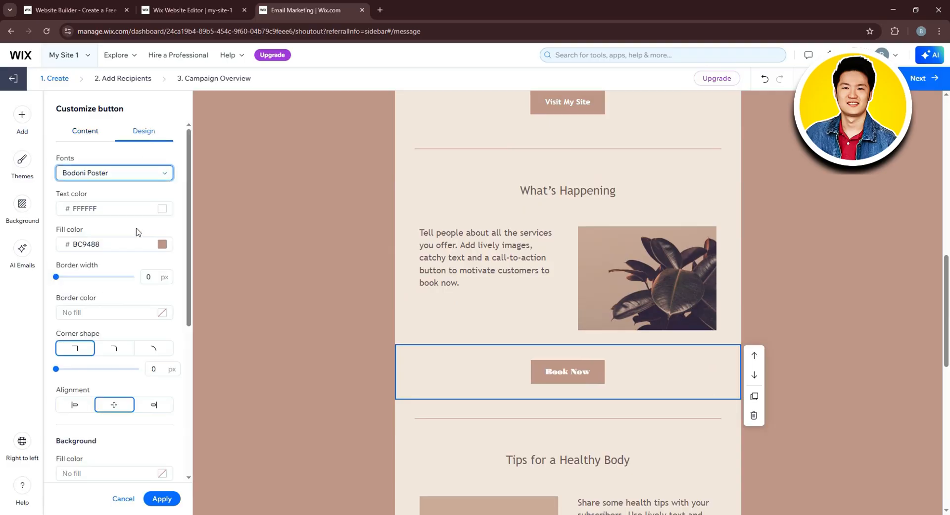
pyautogui.click(685, 405)
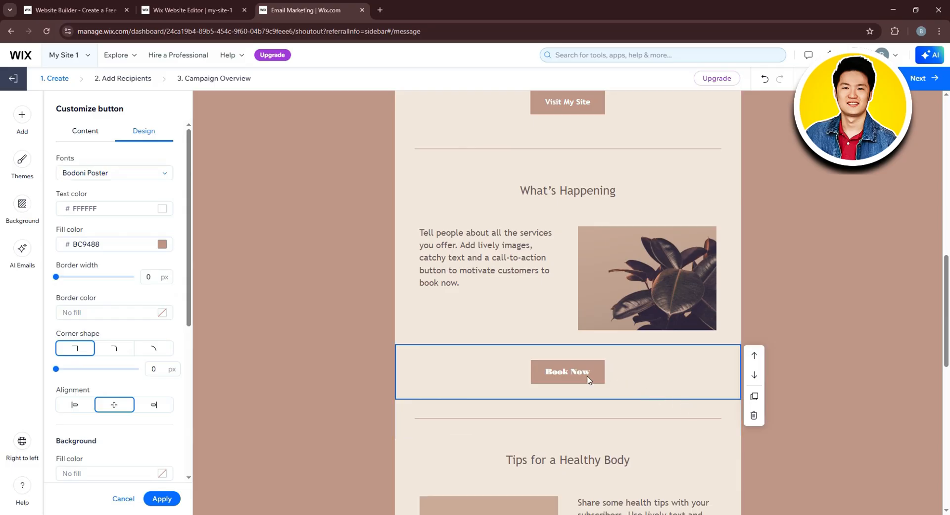
# - Change the Book Now button's text to "Shop Now"
pyautogui.click(552, 370)
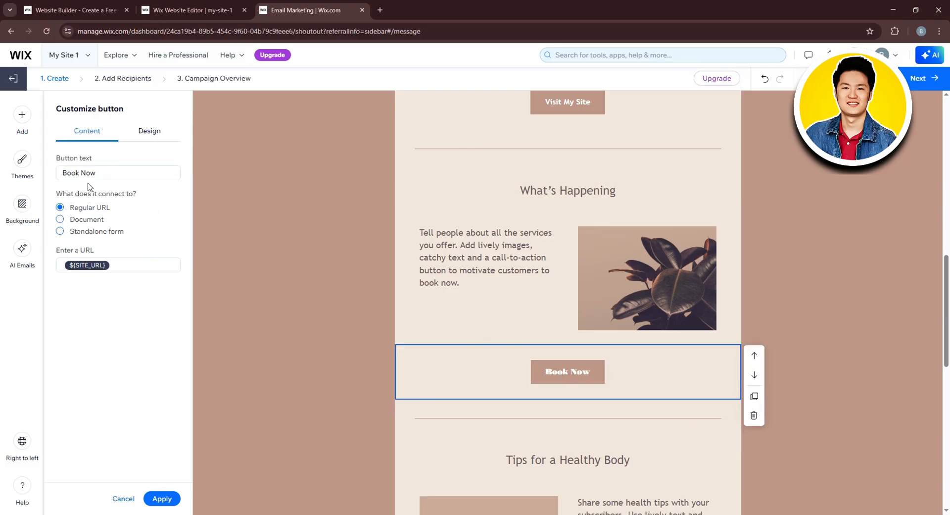
pyautogui.moveTo(79, 173); pyautogui.dragTo(49, 181)
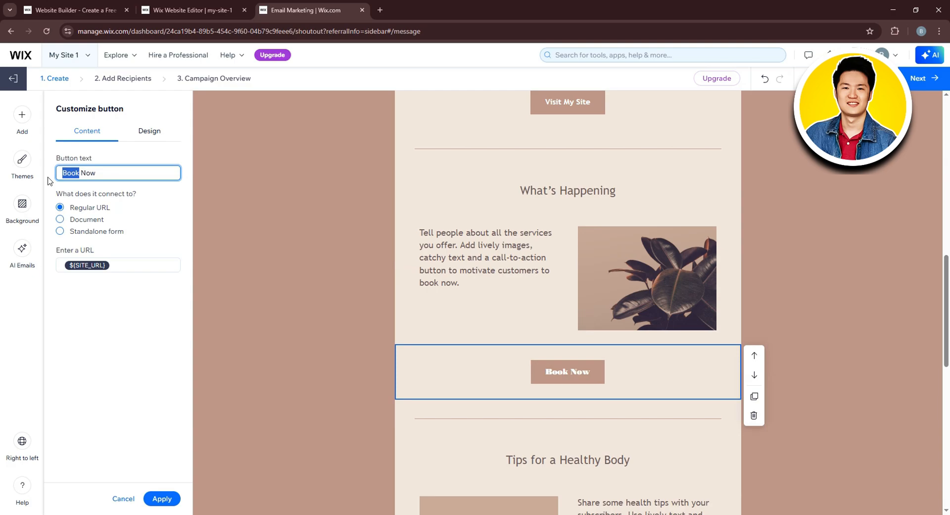
pyautogui.write('Shop')
pyautogui.click(745, 222)
# - Replace the fruit bowl image under Tips for a Healthy Body with the Media from Wix photo Gallery Visitor Viewing
pyautogui.scroll(-2, 712, 307)
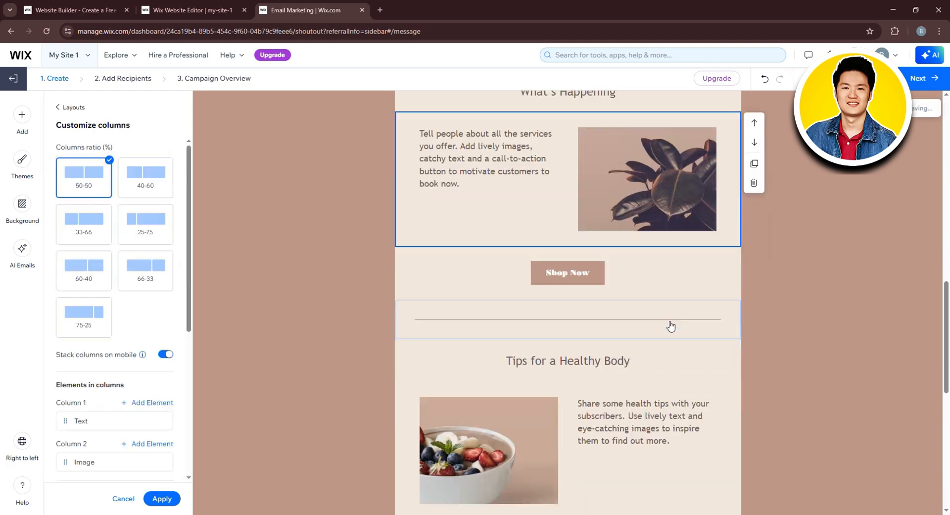
pyautogui.click(373, 322)
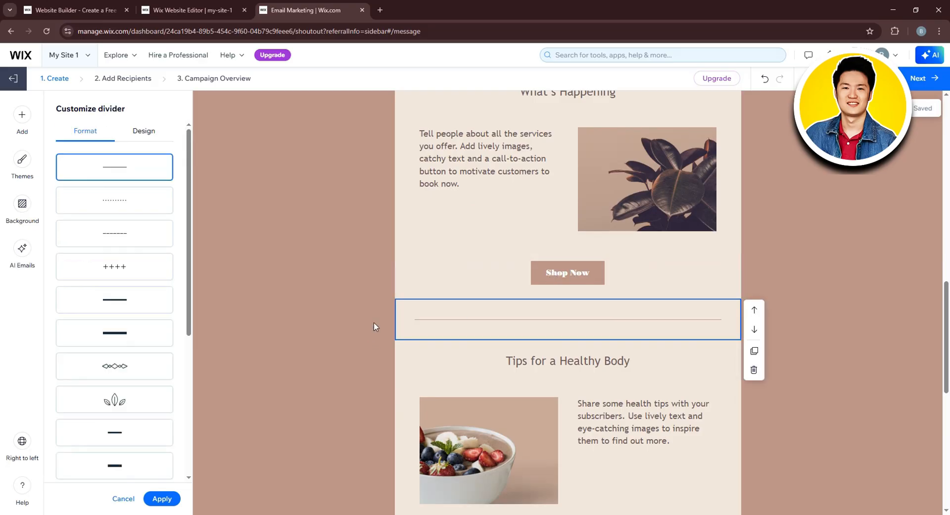
pyautogui.scroll(-2, 520, 346)
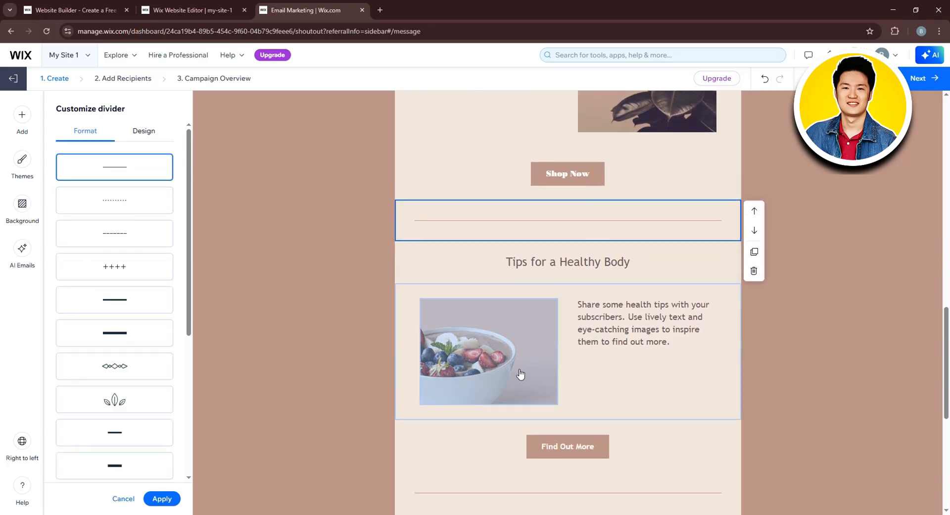
pyautogui.click(503, 344)
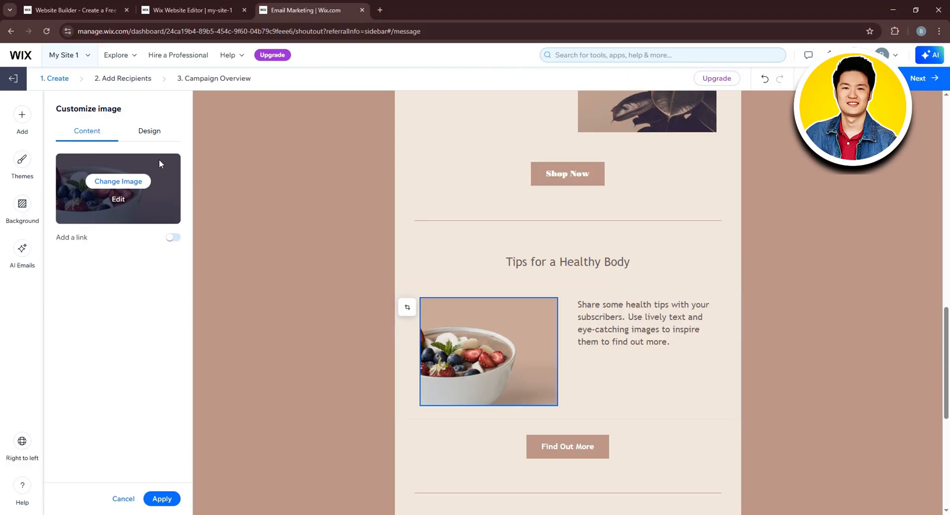
pyautogui.click(105, 184)
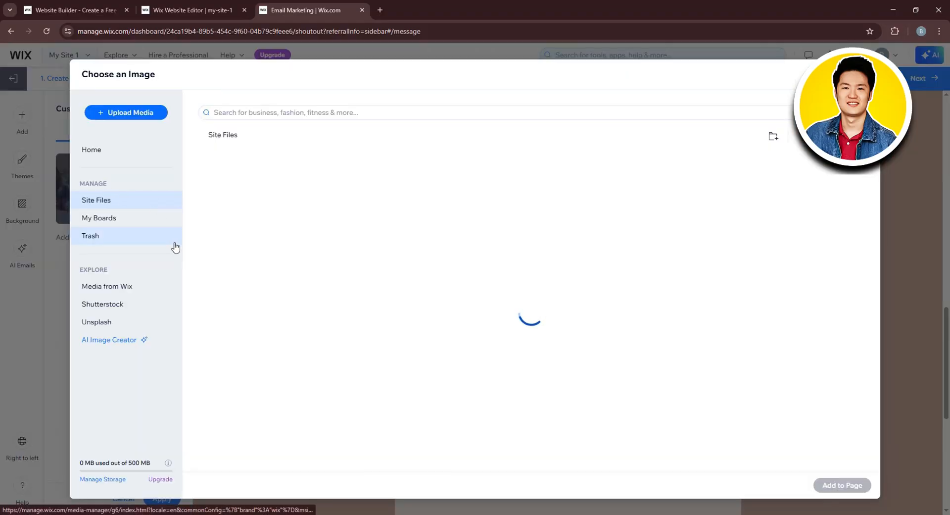
pyautogui.click(112, 291)
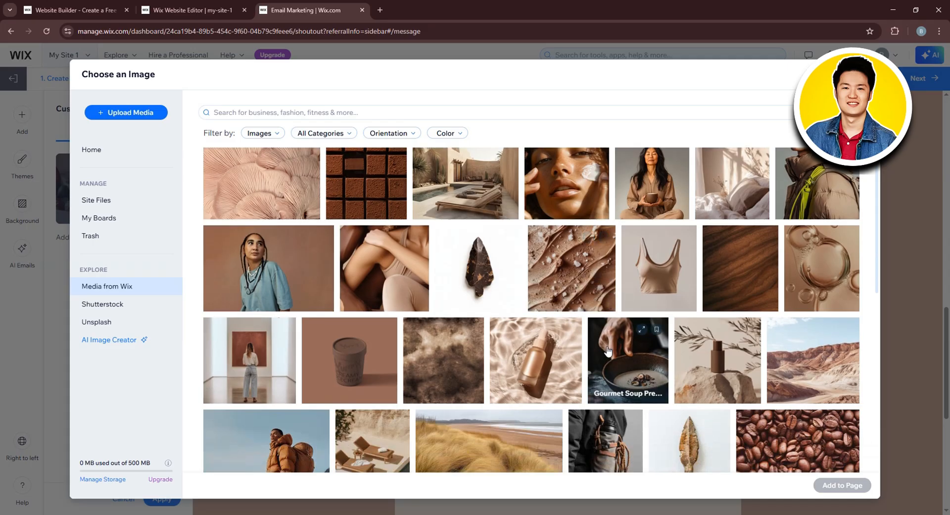
pyautogui.scroll(-1, 593, 356)
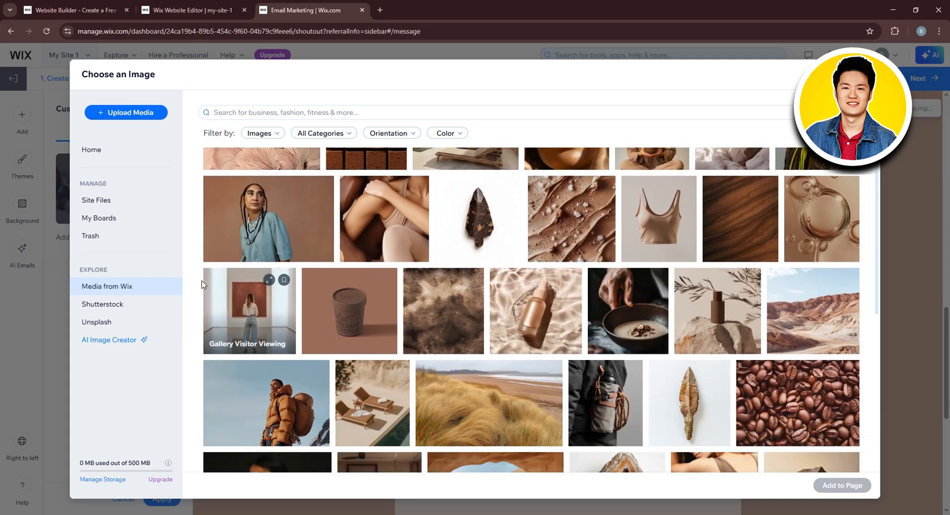
pyautogui.click(242, 316)
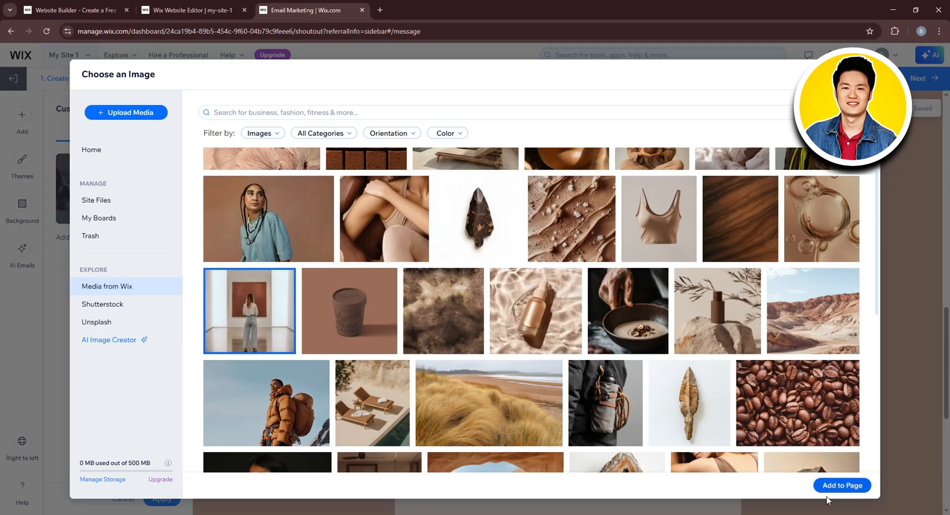
pyautogui.click(834, 485)
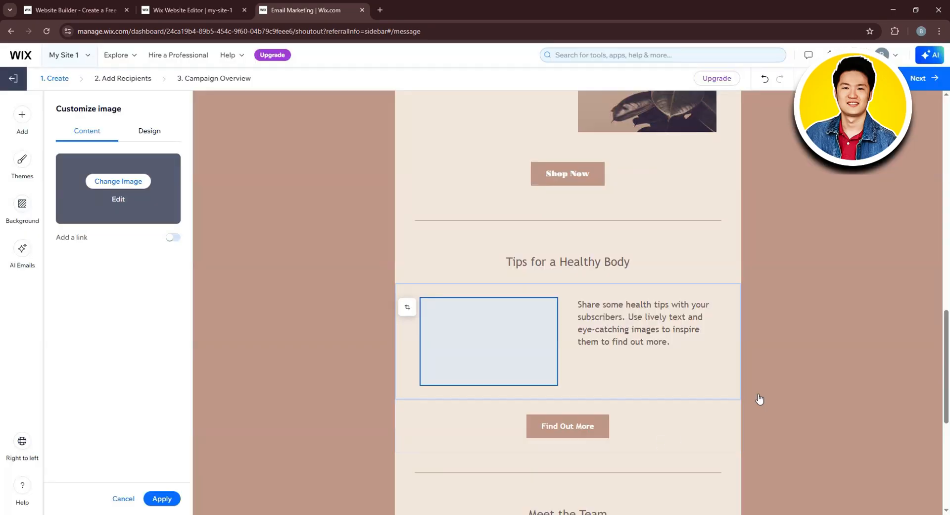
pyautogui.click(856, 343)
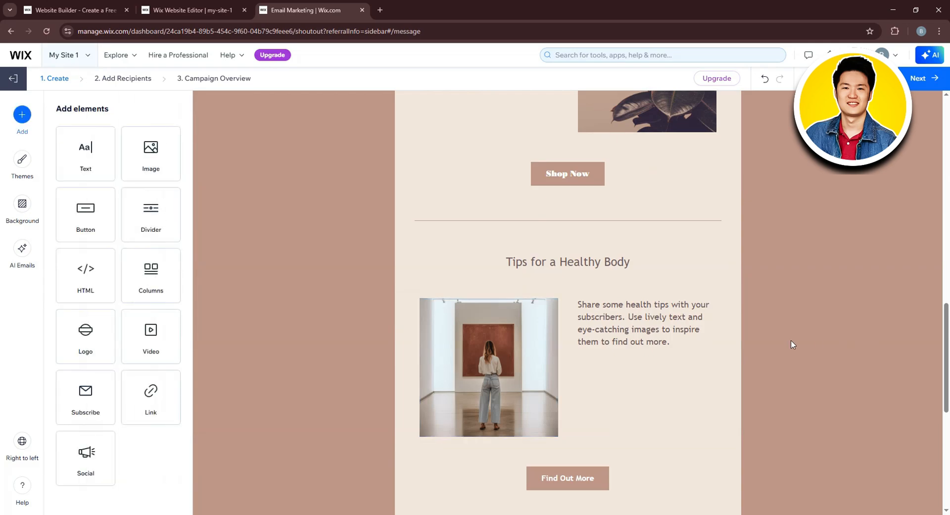
# - Review the email footer's content and design settings and apply them without changes
pyautogui.scroll(-1, 720, 373)
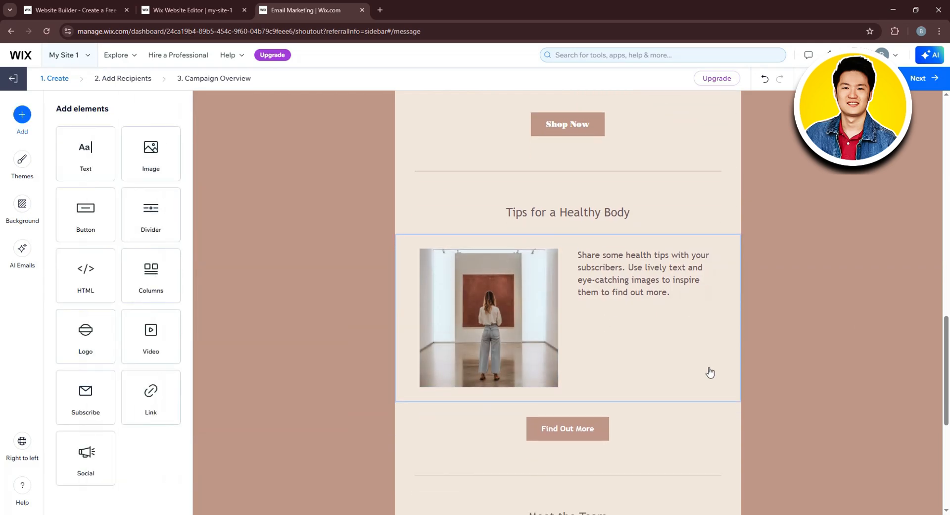
pyautogui.scroll(-6, 711, 373)
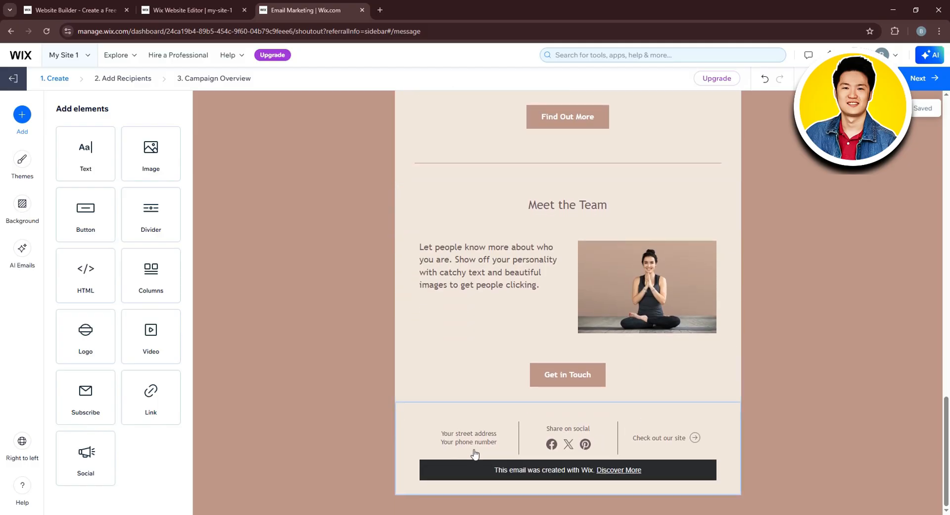
pyautogui.click(587, 446)
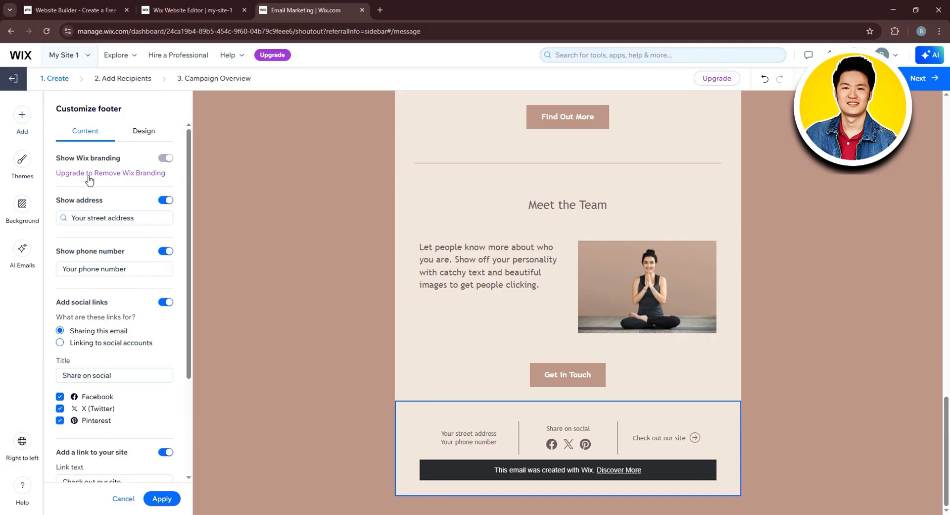
pyautogui.scroll(-3, 105, 391)
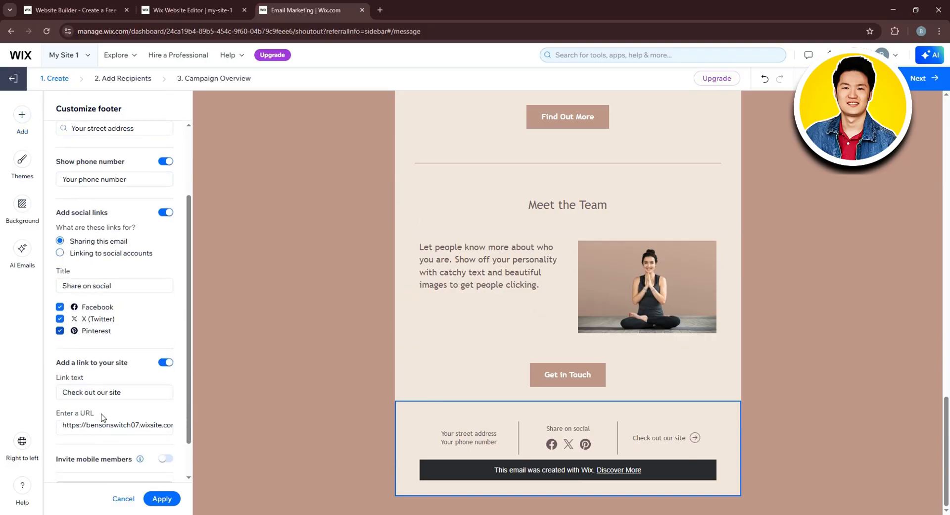
pyautogui.scroll(5, 123, 401)
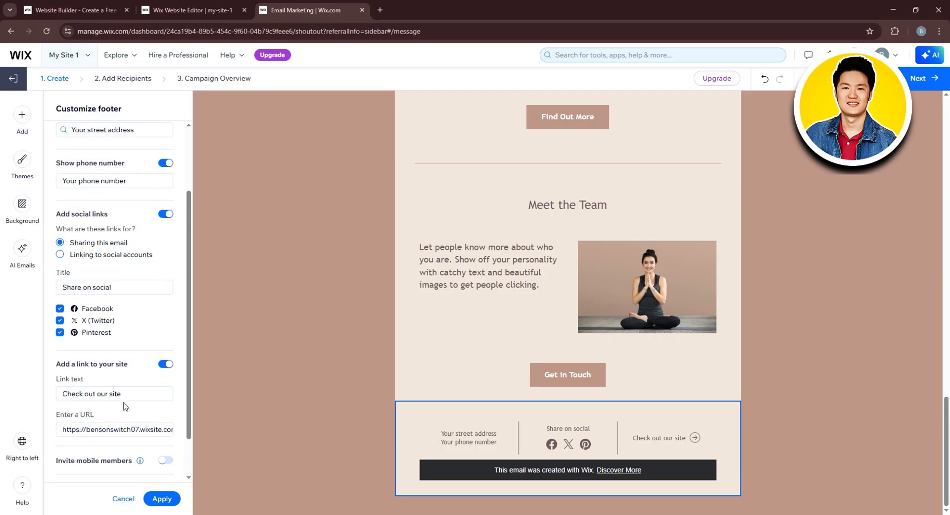
pyautogui.scroll(1, 123, 397)
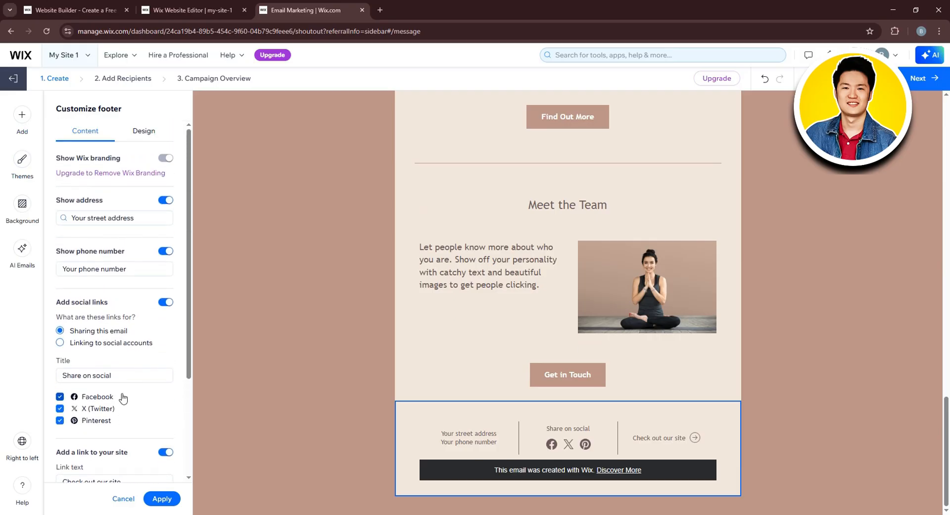
pyautogui.click(155, 133)
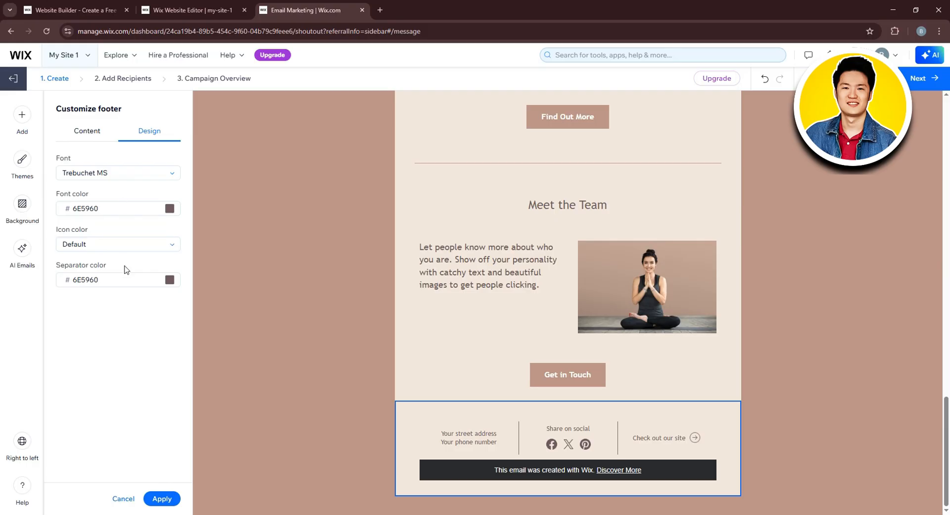
pyautogui.click(98, 130)
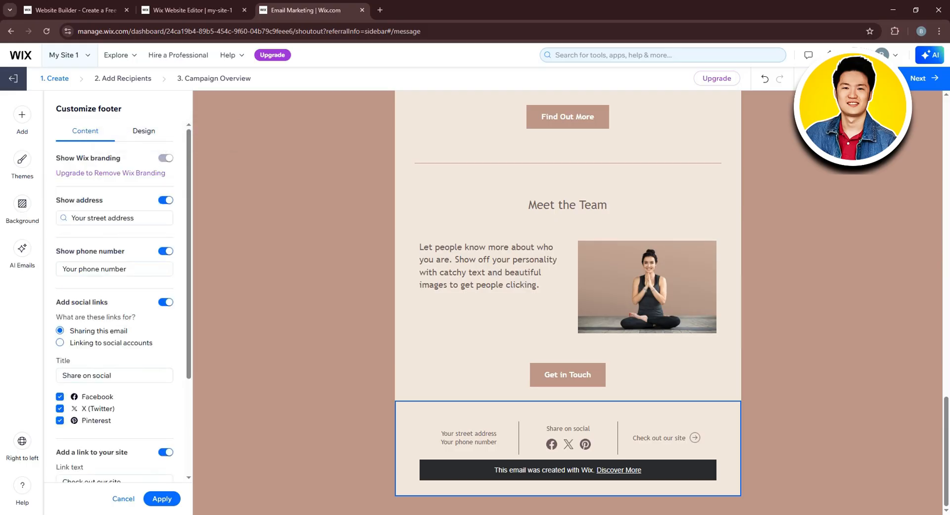
pyautogui.click(161, 498)
# - Preview the whole July Newsletter email in desktop view and return to editing
pyautogui.click(819, 78)
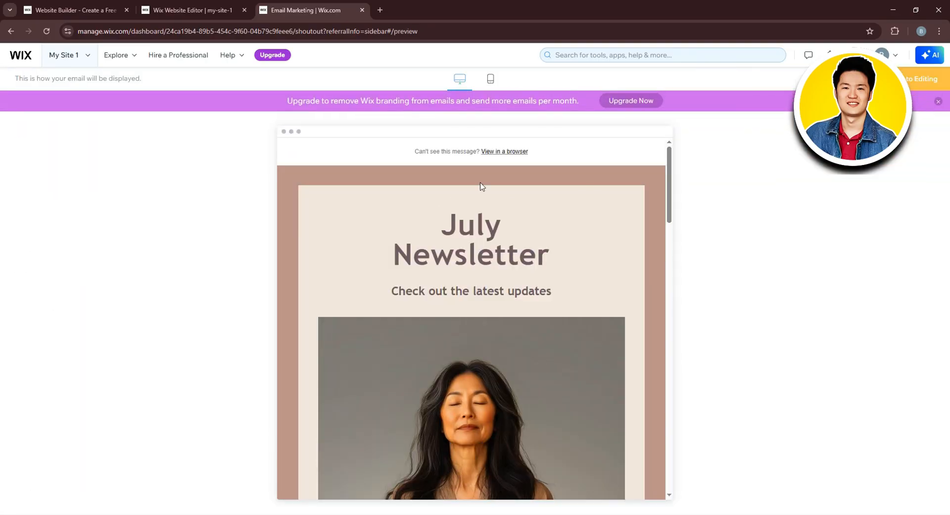
pyautogui.scroll(-6, 564, 203)
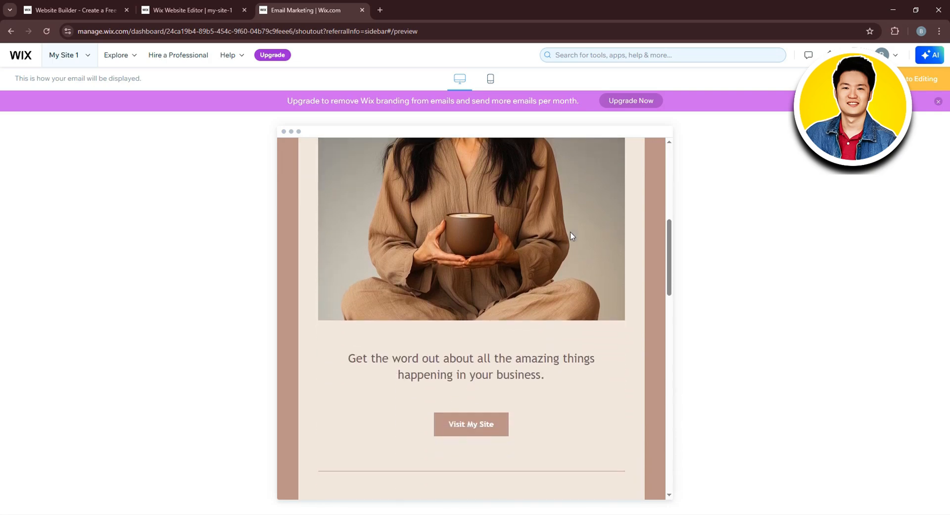
pyautogui.scroll(-10, 571, 236)
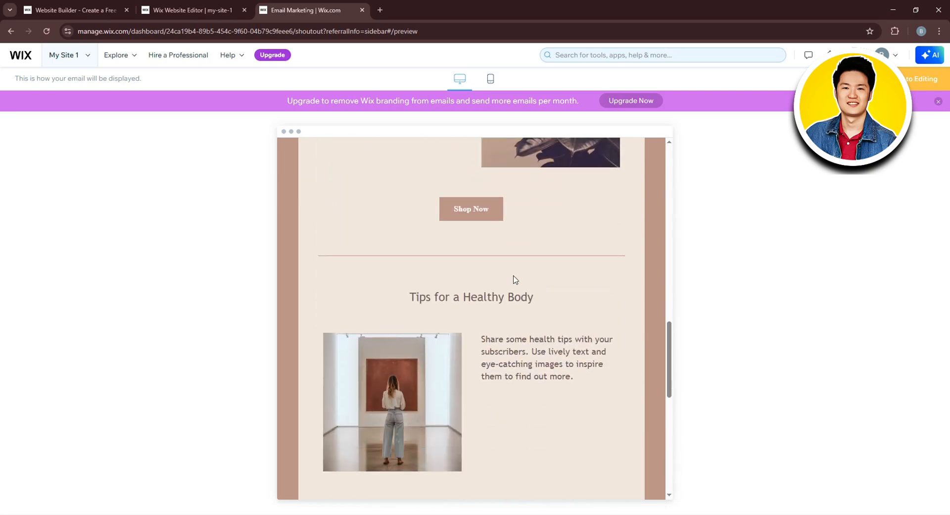
pyautogui.scroll(-10, 520, 275)
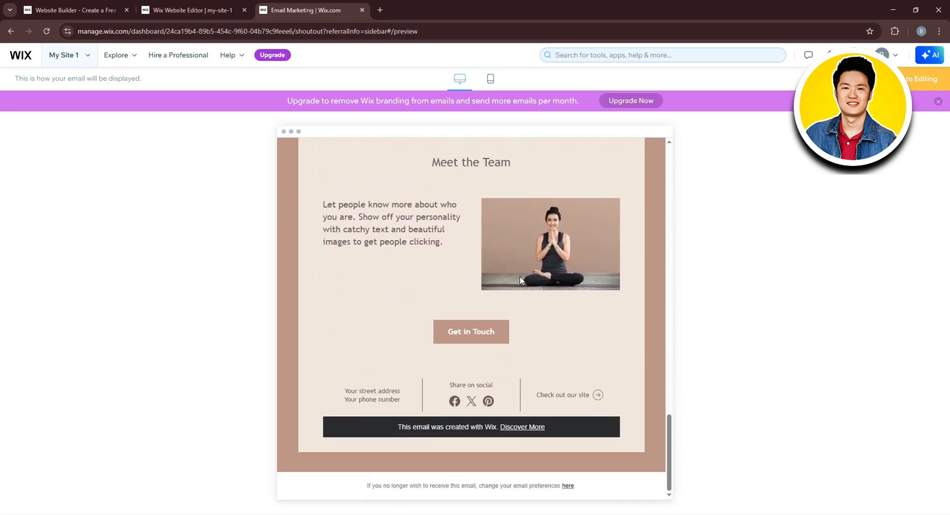
pyautogui.scroll(18, 520, 275)
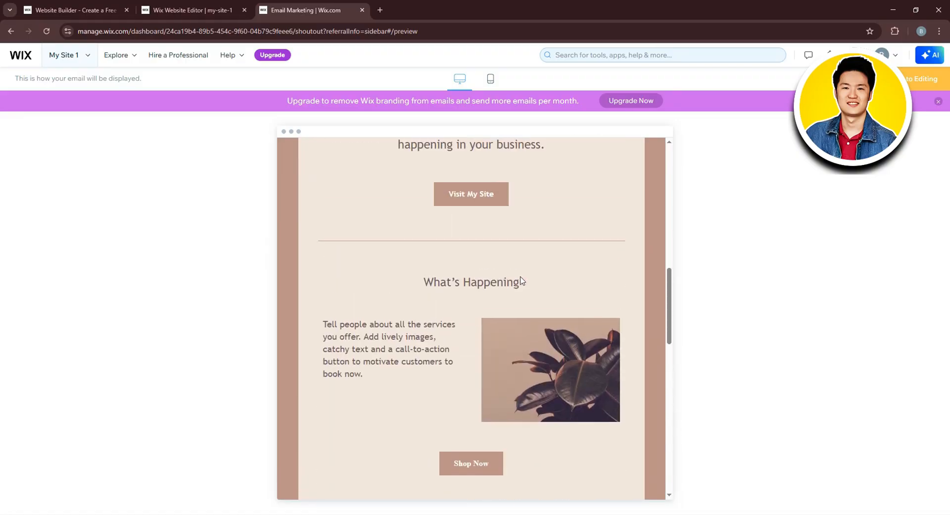
pyautogui.scroll(5, 551, 257)
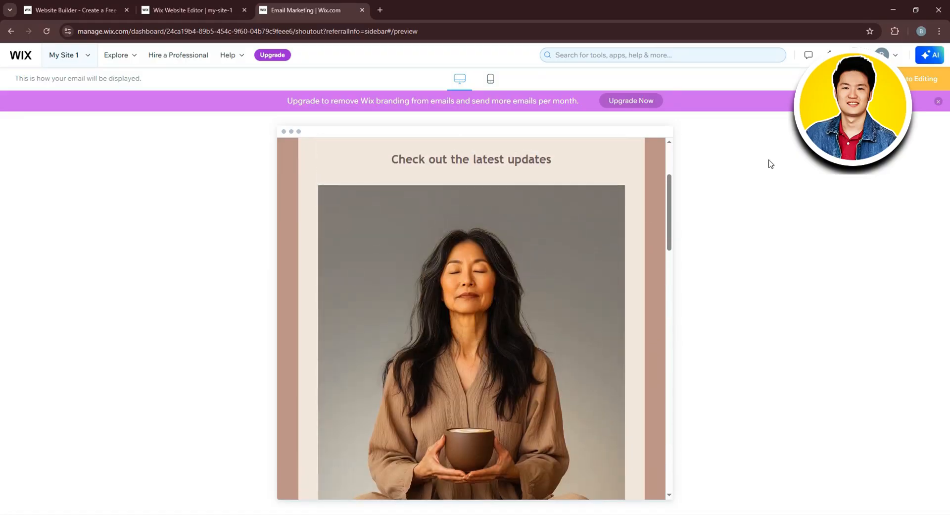
pyautogui.click(907, 82)
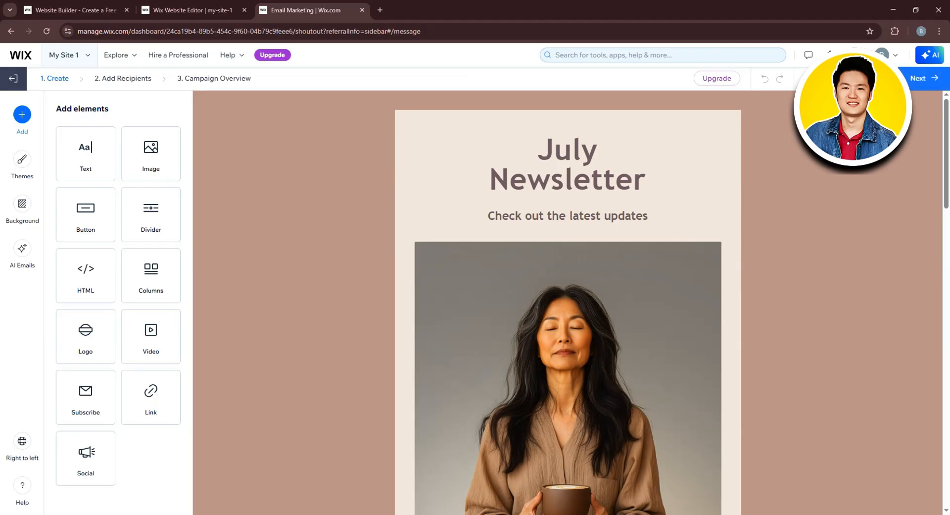
# - Continue to the recipients stage, view the All contacts option and set the audience back to Target group
pyautogui.click(925, 78)
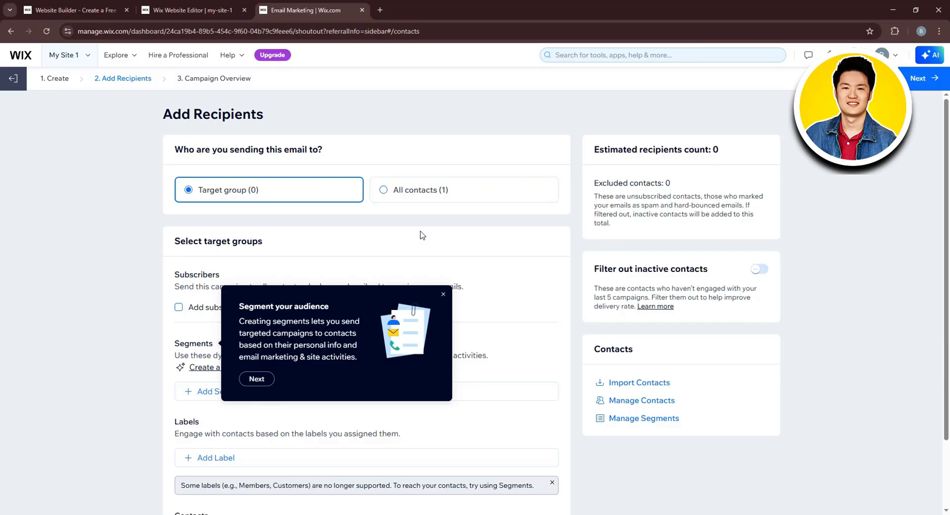
pyautogui.click(406, 193)
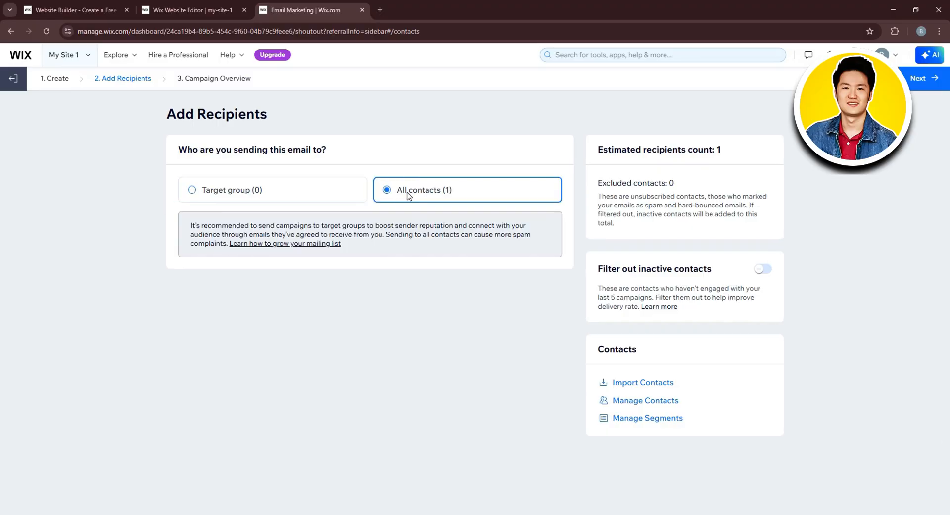
pyautogui.click(339, 193)
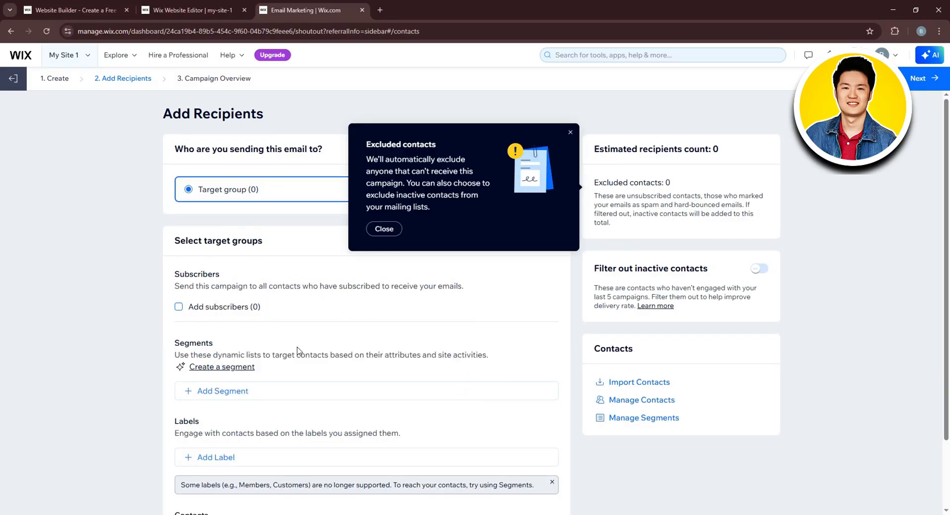
# - Add the existing individual contact to the campaign's target group
pyautogui.scroll(-1, 257, 290)
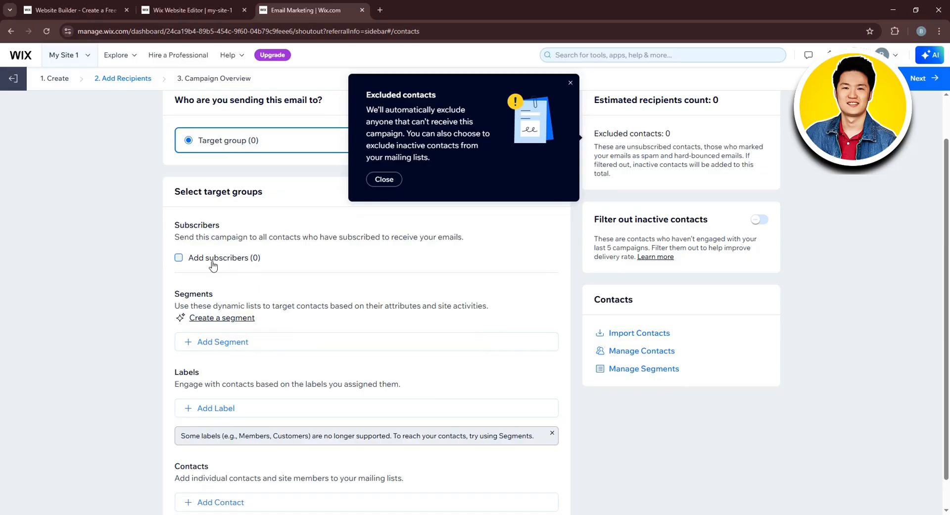
pyautogui.scroll(-1, 289, 337)
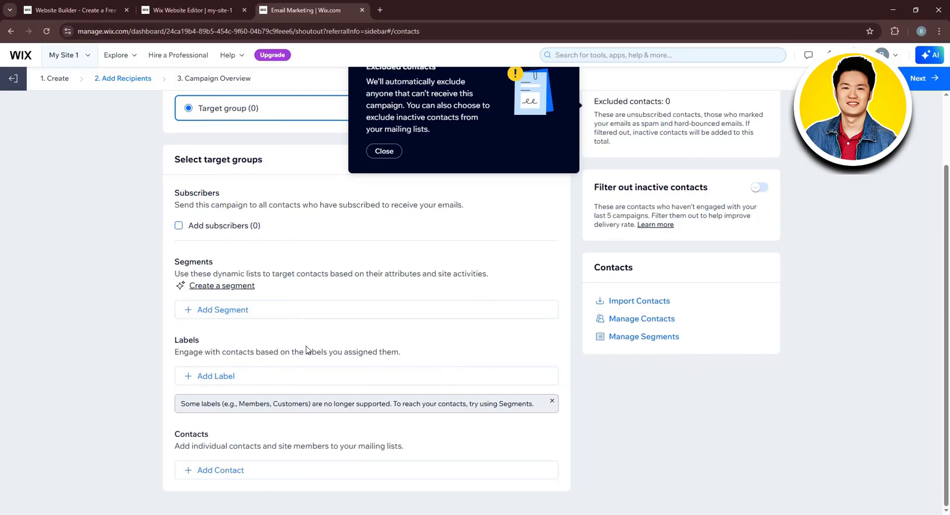
pyautogui.click(207, 474)
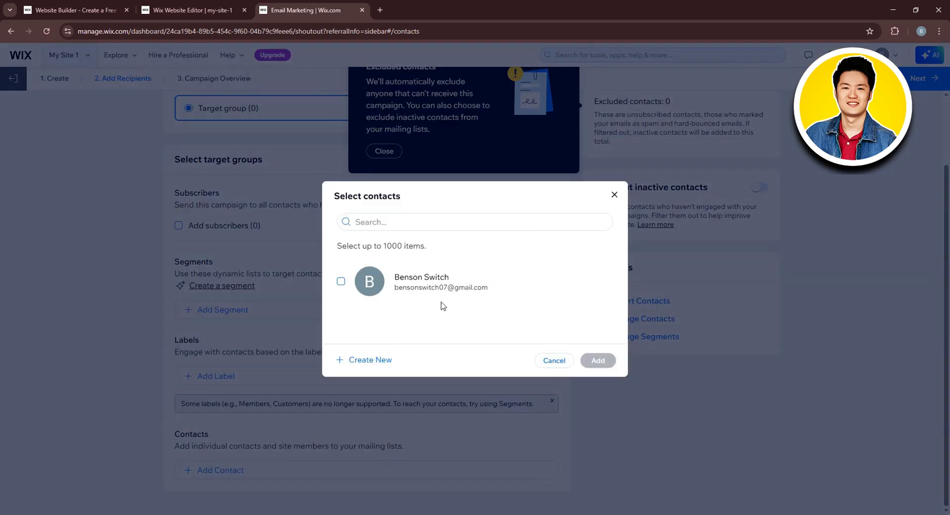
pyautogui.click(345, 284)
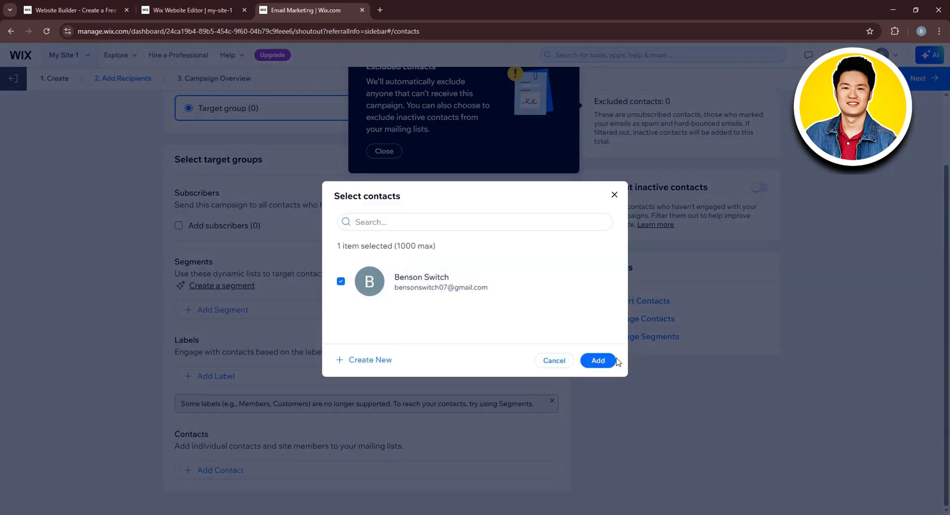
pyautogui.click(598, 361)
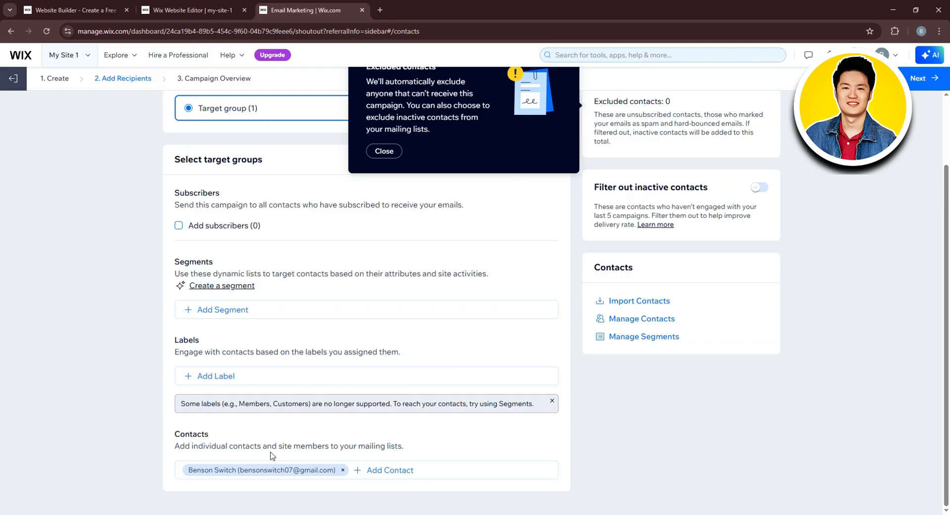
# - Dismiss the Excluded contacts tip and continue to the Campaign Overview
pyautogui.scroll(2, 309, 449)
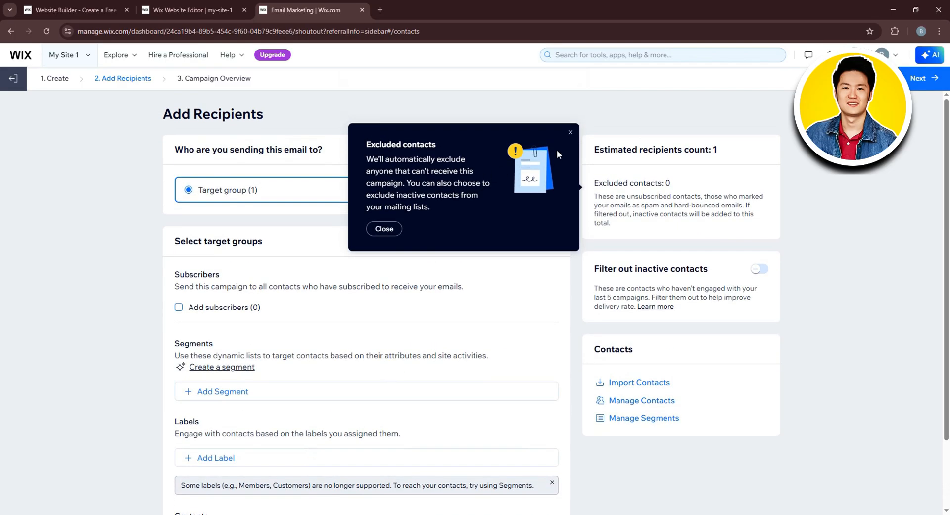
pyautogui.click(570, 134)
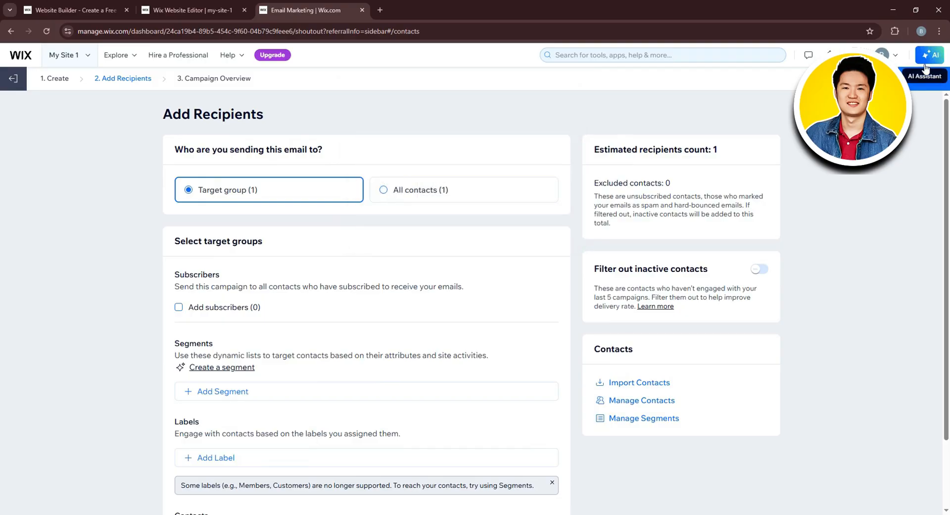
pyautogui.click(928, 85)
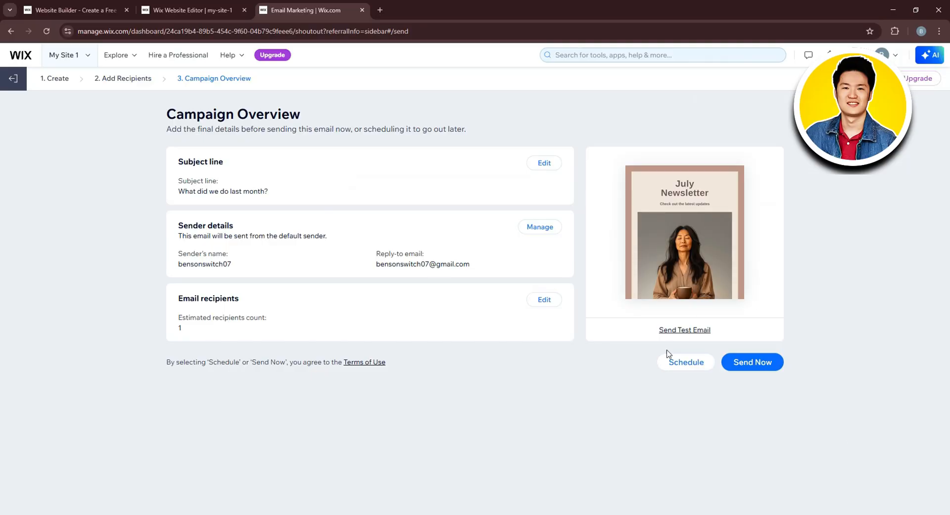
# - Try to schedule the campaign and to send it immediately with the prefilled sender details, closing the sender and email confirmation dialogs
pyautogui.click(691, 362)
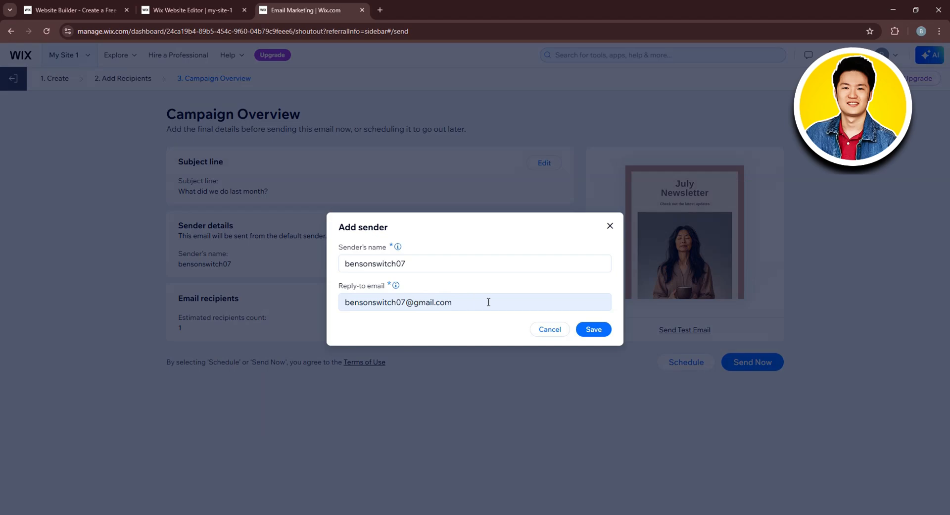
pyautogui.click(549, 334)
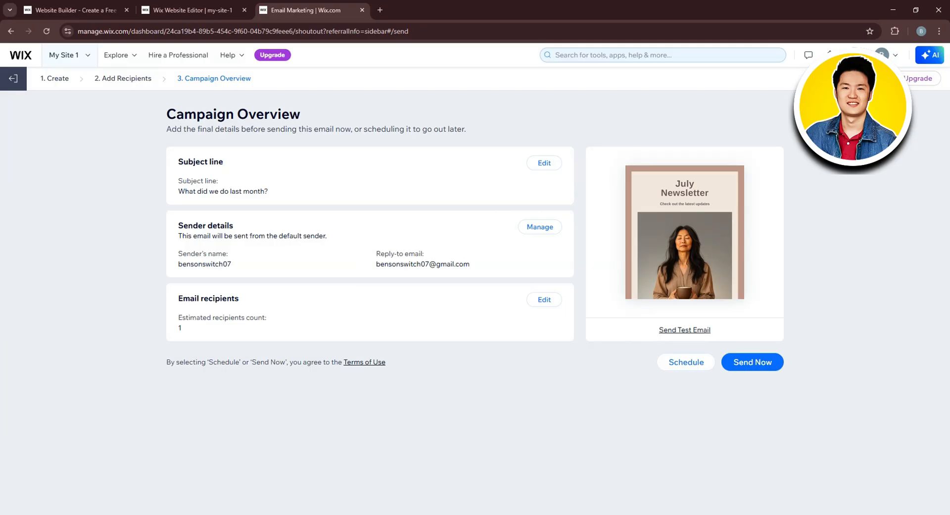
pyautogui.click(750, 357)
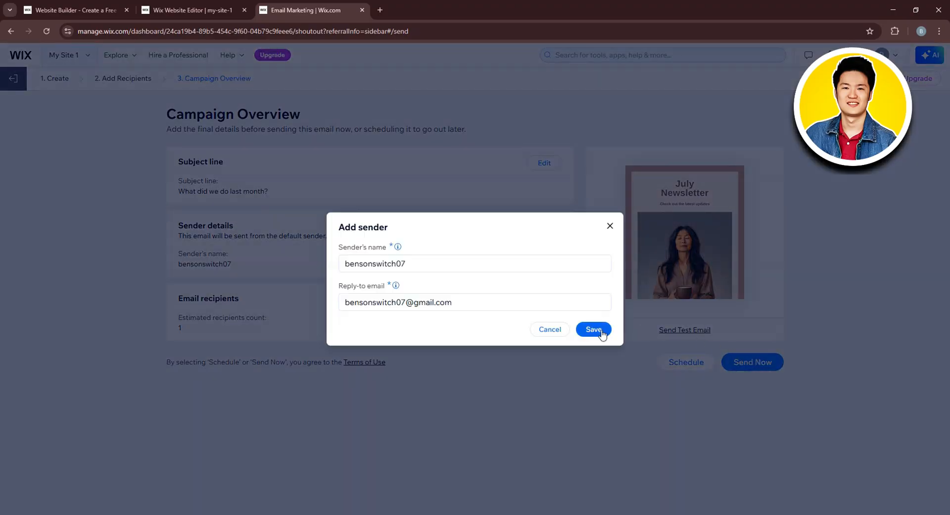
pyautogui.click(600, 329)
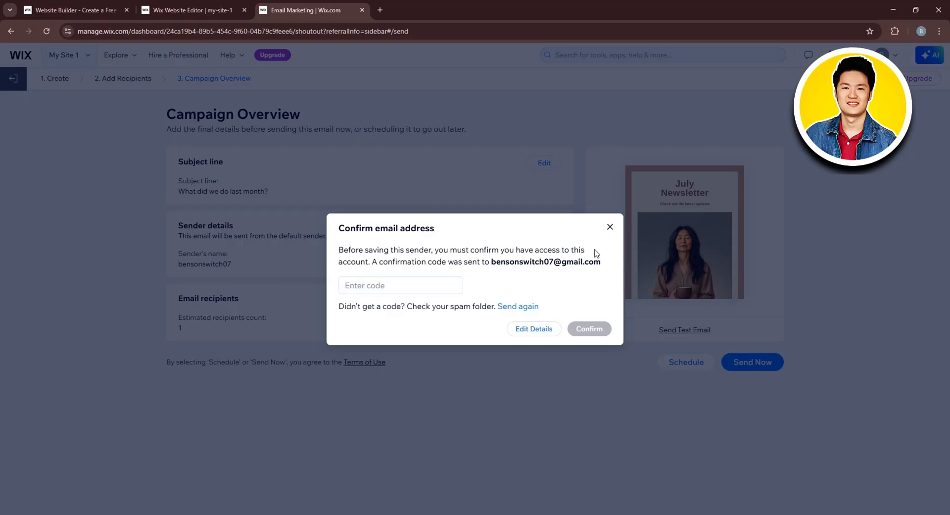
pyautogui.click(609, 228)
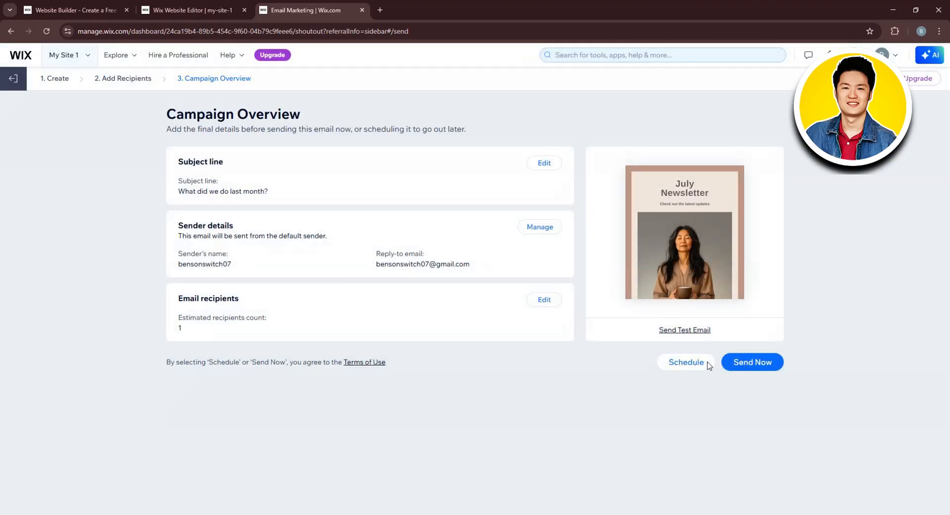